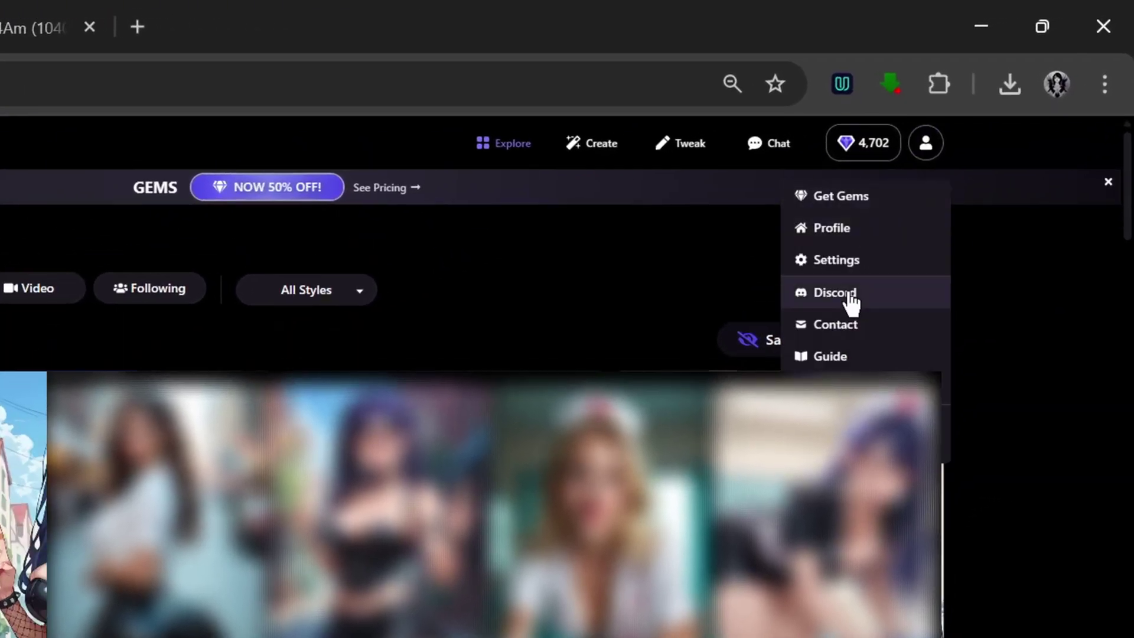
Step: Go to the account Settings page to check the Safe Mode filter, currently On
click(837, 260)
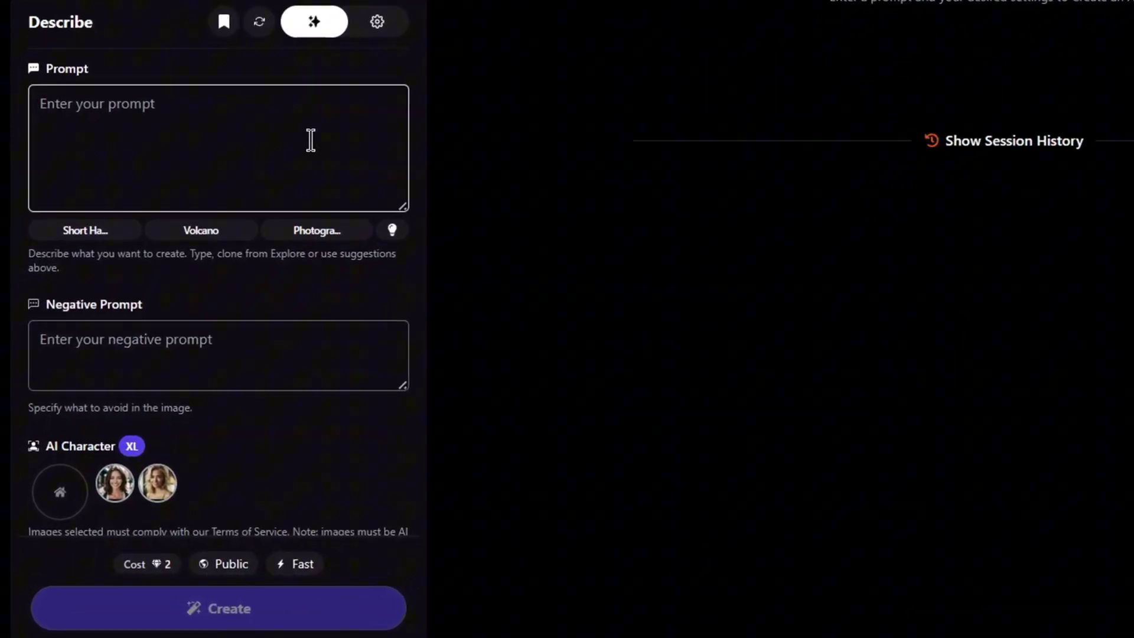
Step: Enter the prompt 'A dog at a beach.' and choose the Hyperreal XL+ v2 style
text(A)
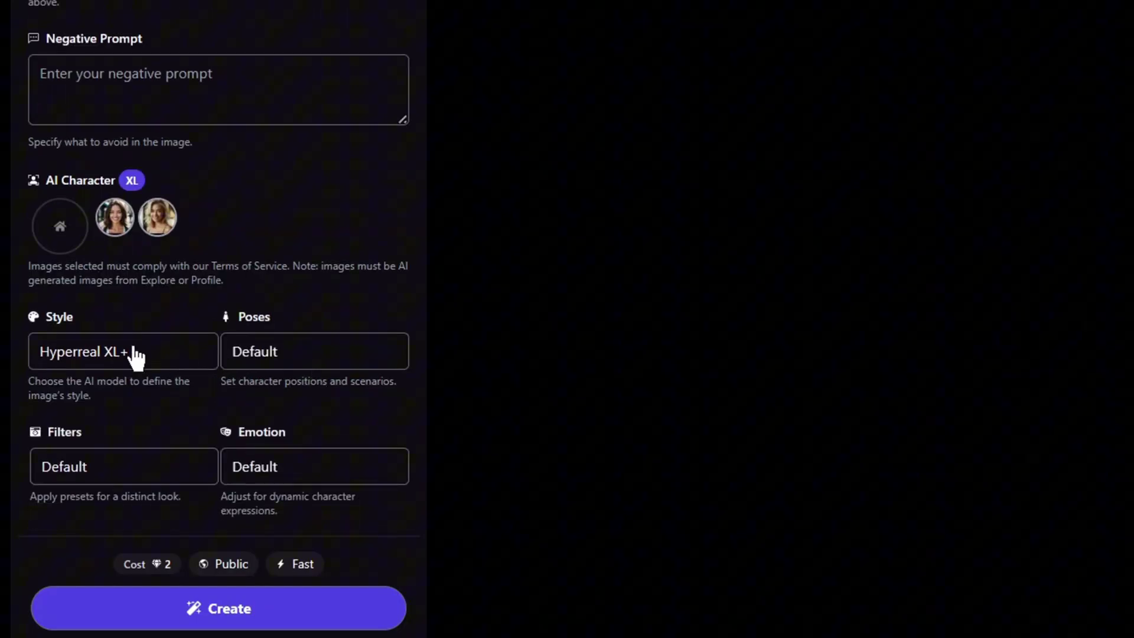
click(152, 360)
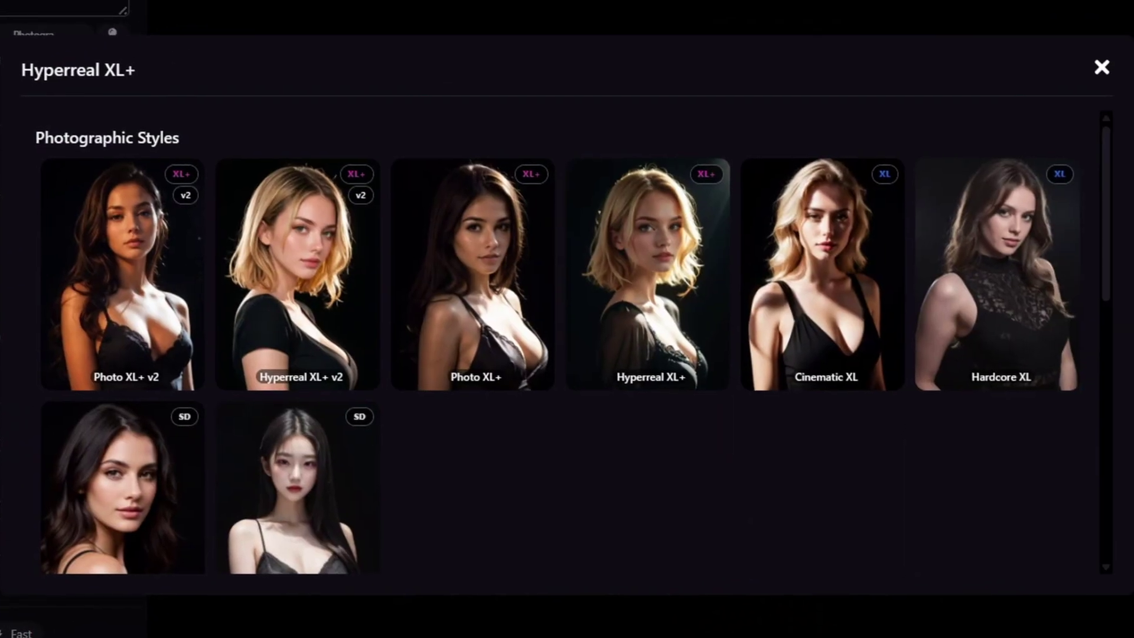
click(230, 319)
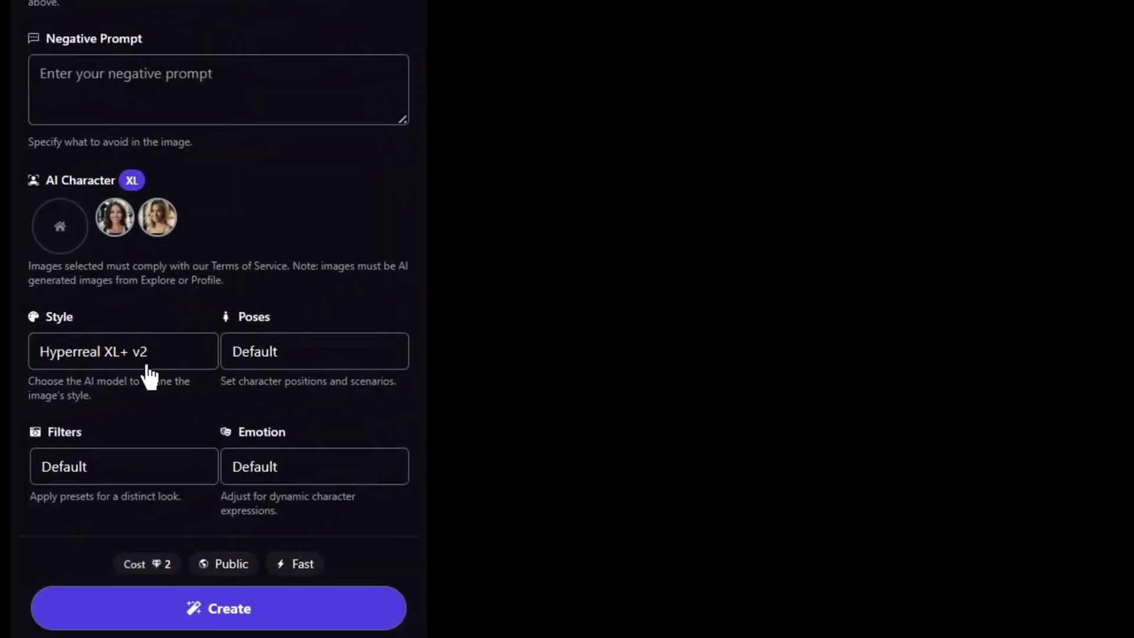
scroll(142, 369, down, 2)
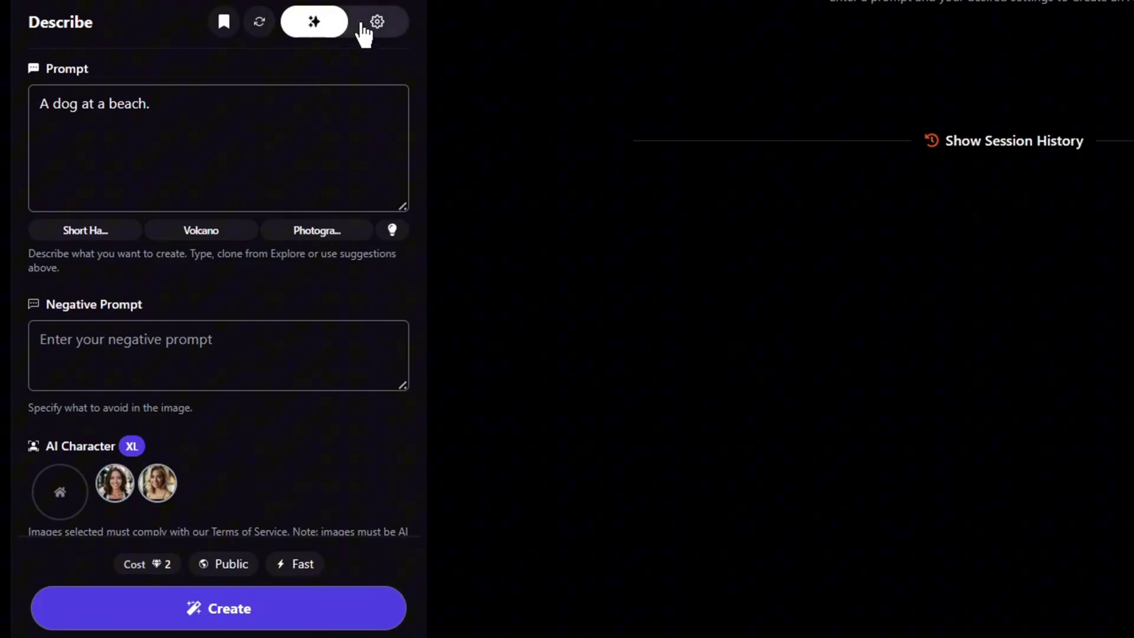
Step: Generate the dog image with High quality, Sharp detail and Balanced creativity
click(369, 25)
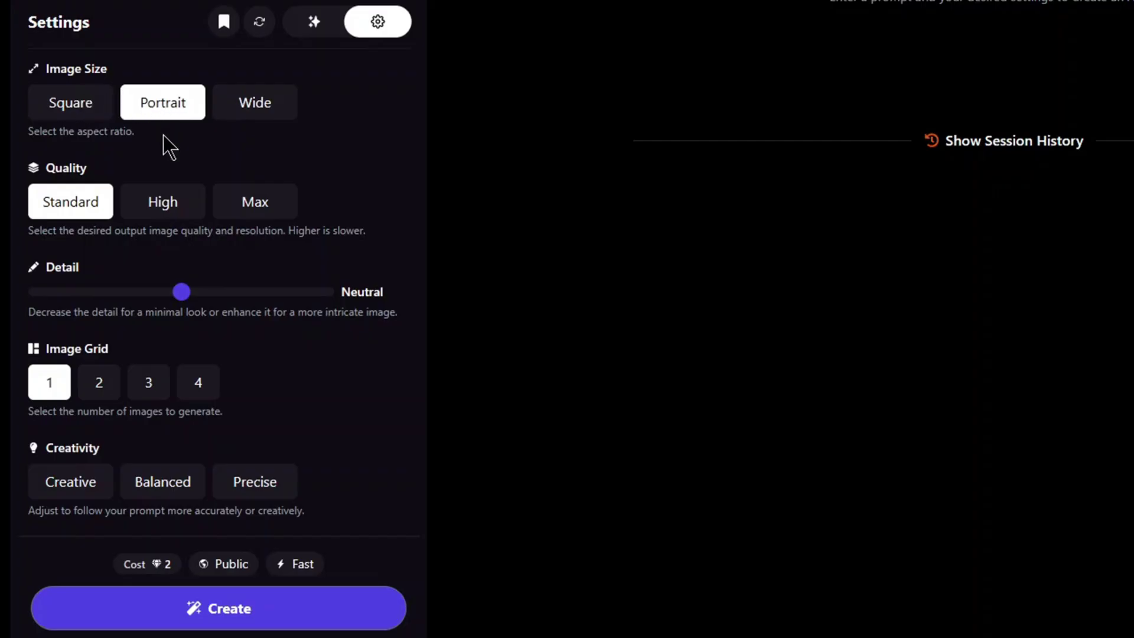
click(159, 213)
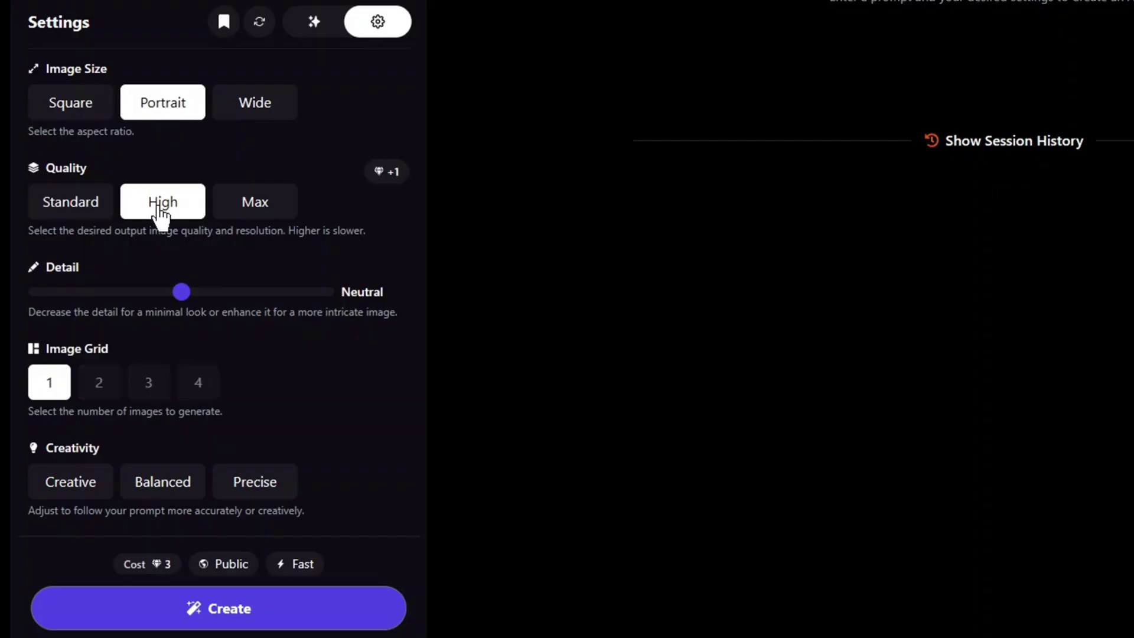
drag(182, 295, 213, 309)
click(182, 307)
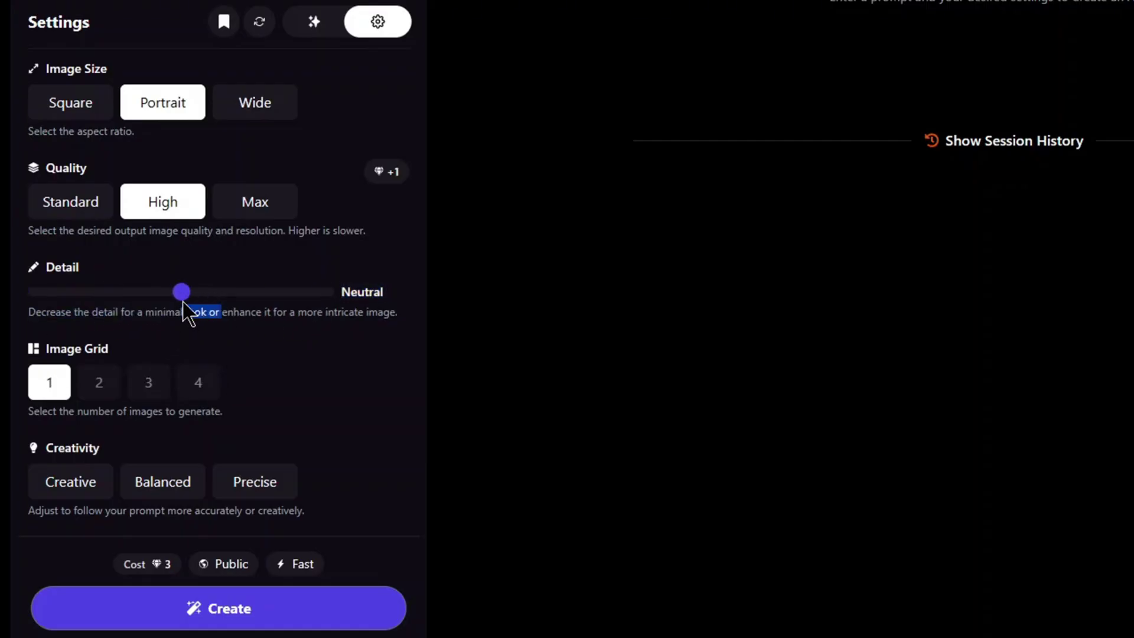
click(222, 304)
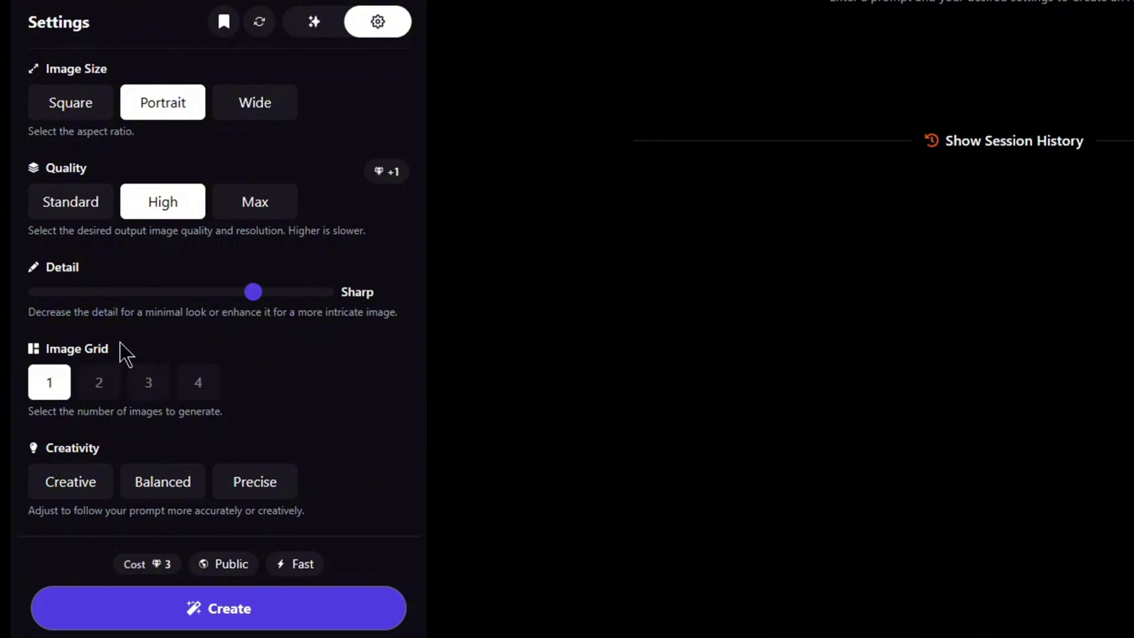
scroll(229, 366, down, 2)
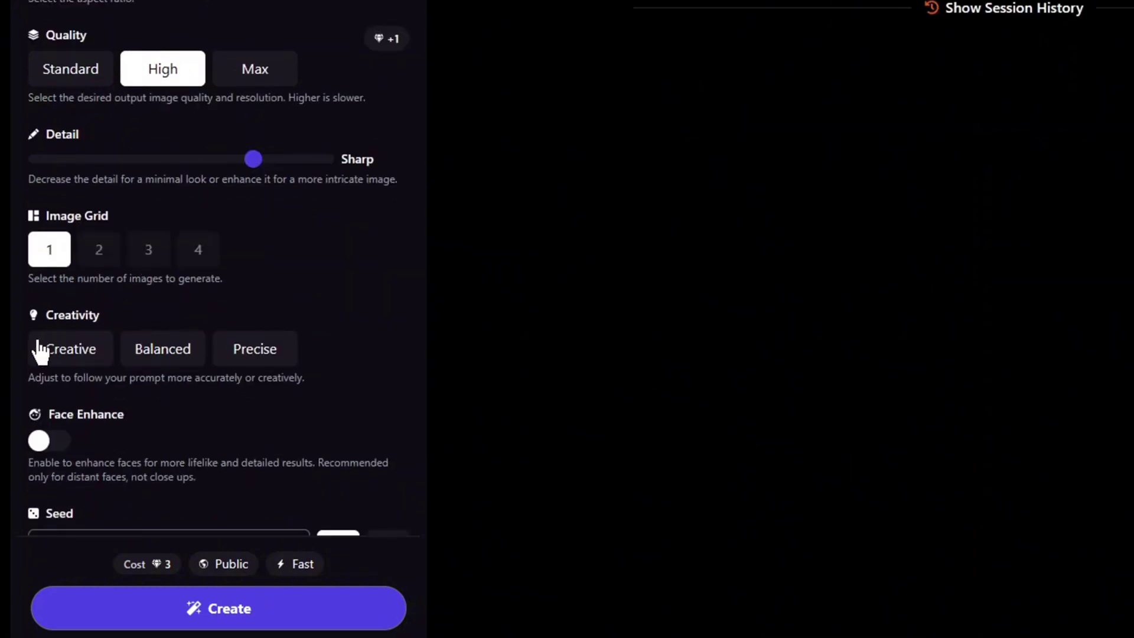
click(154, 358)
scroll(260, 370, down, 2)
scroll(266, 362, up, 4)
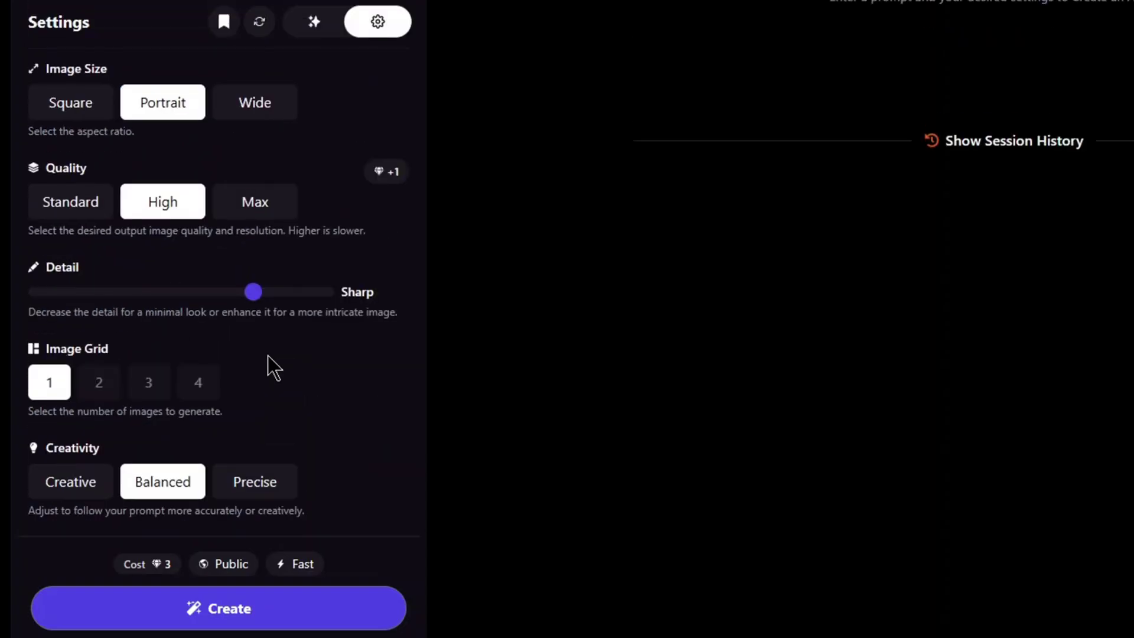
click(241, 622)
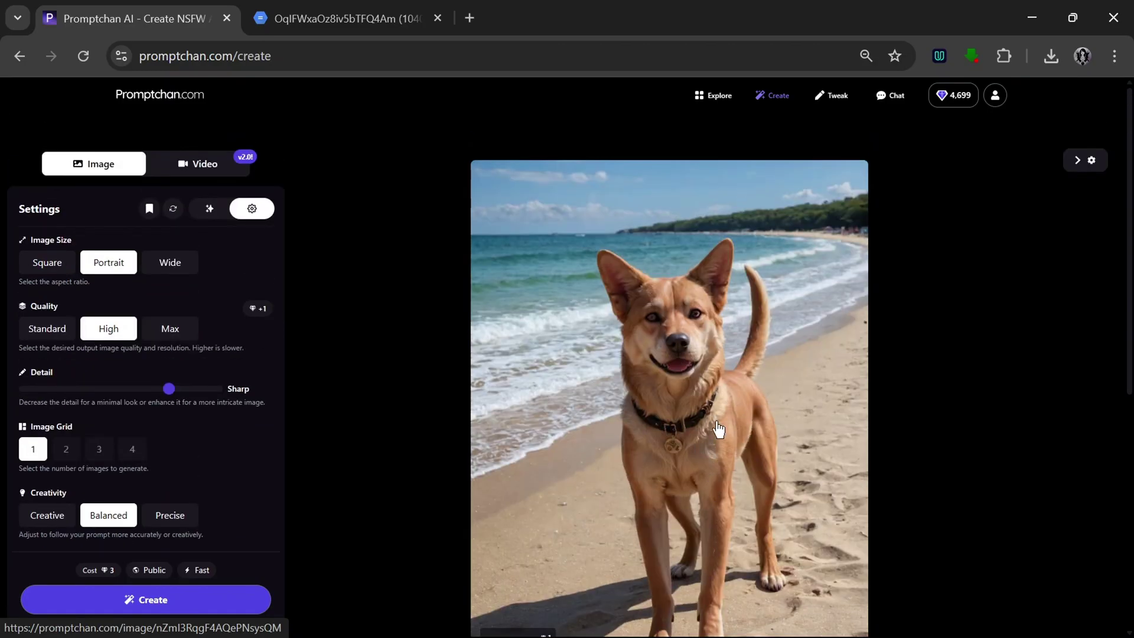
Step: Scroll over the enlarged tan dog on the sunny beach to inspect it
scroll(719, 430, down, 3)
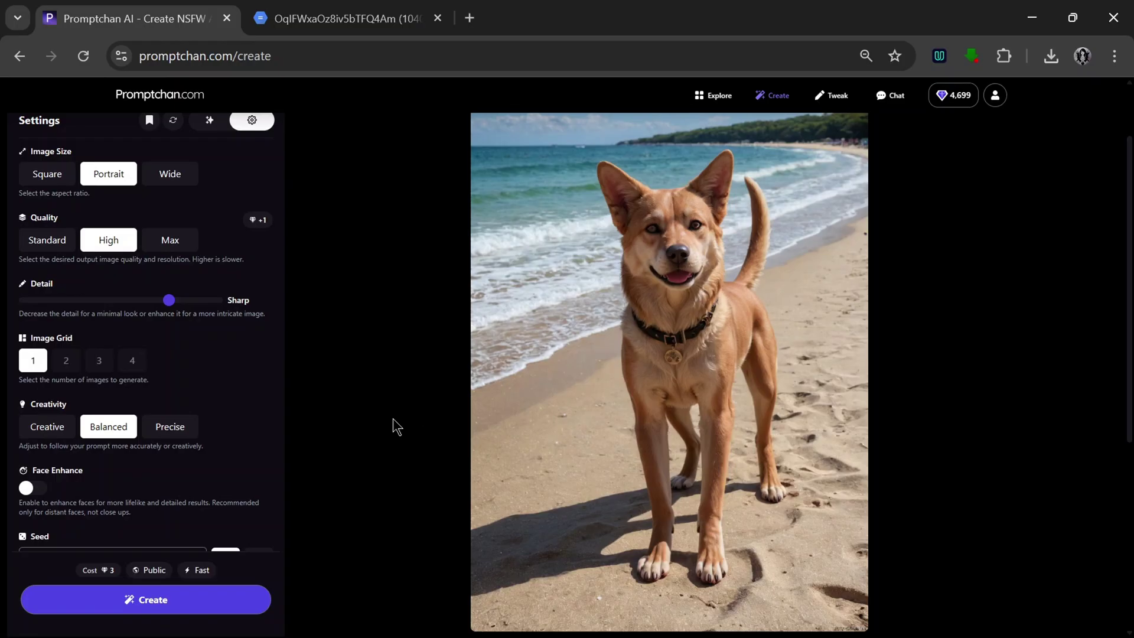
scroll(396, 425, up, 3)
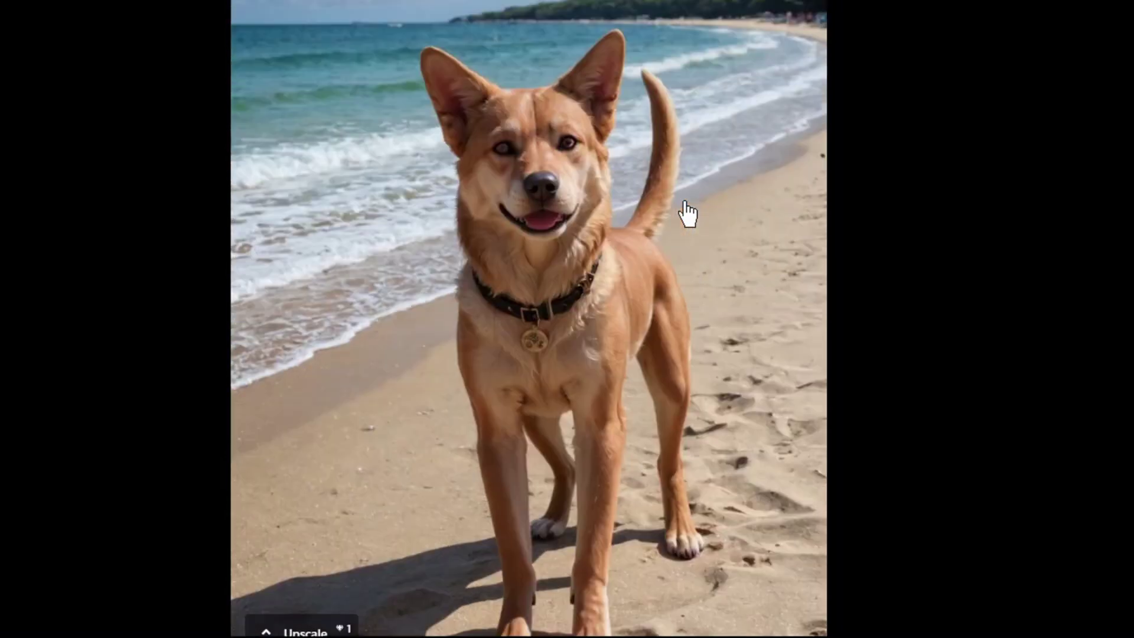
Step: Replace the prompt with 'A pink haired woman taking a selfie in her bedroom, the pov is from the camera' and generate
click(899, 76)
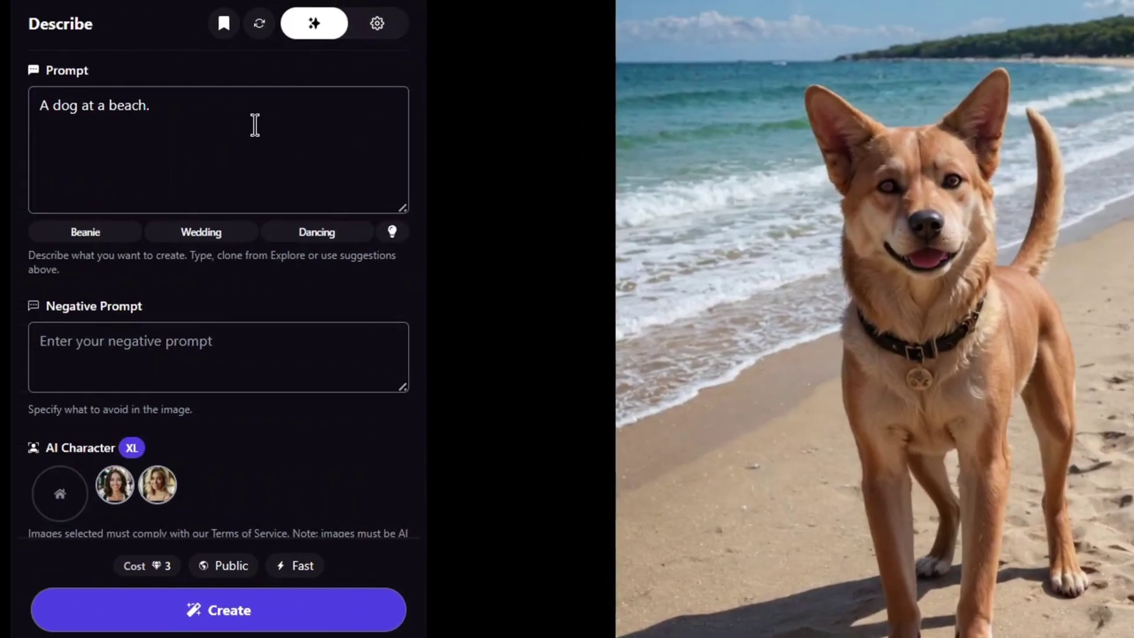
click(259, 114)
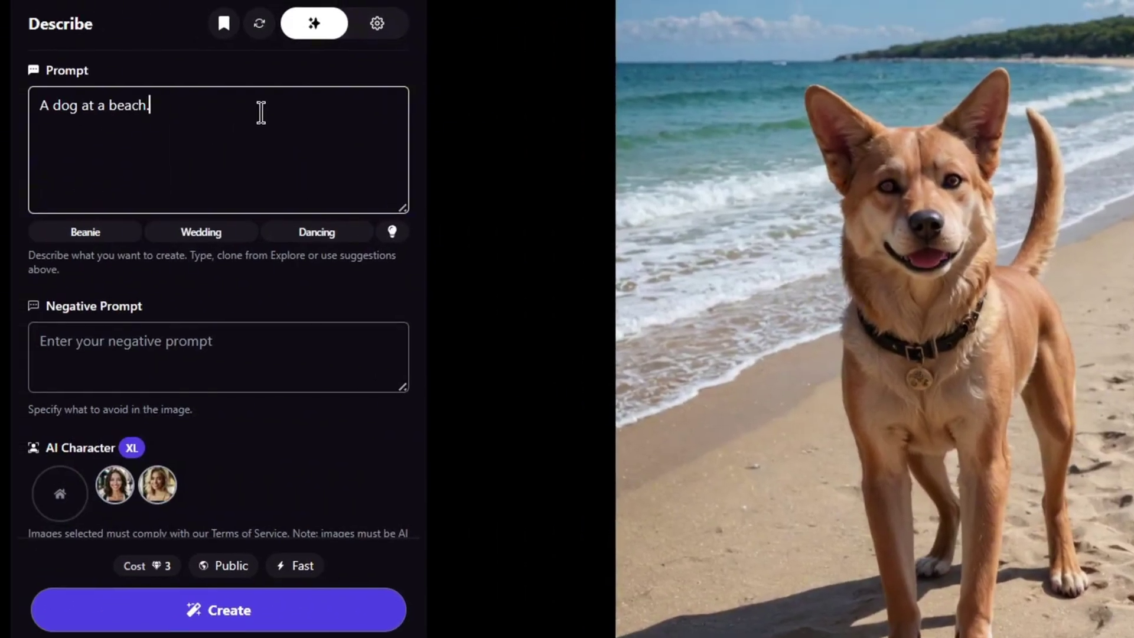
key(ctrl+a)
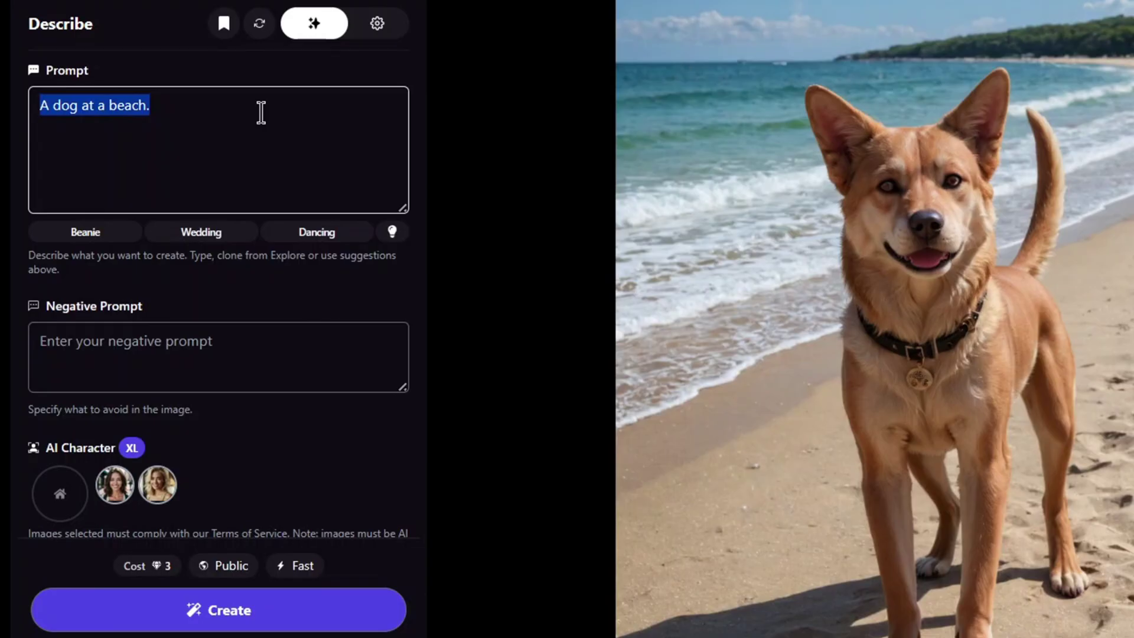
text(A pink haire)
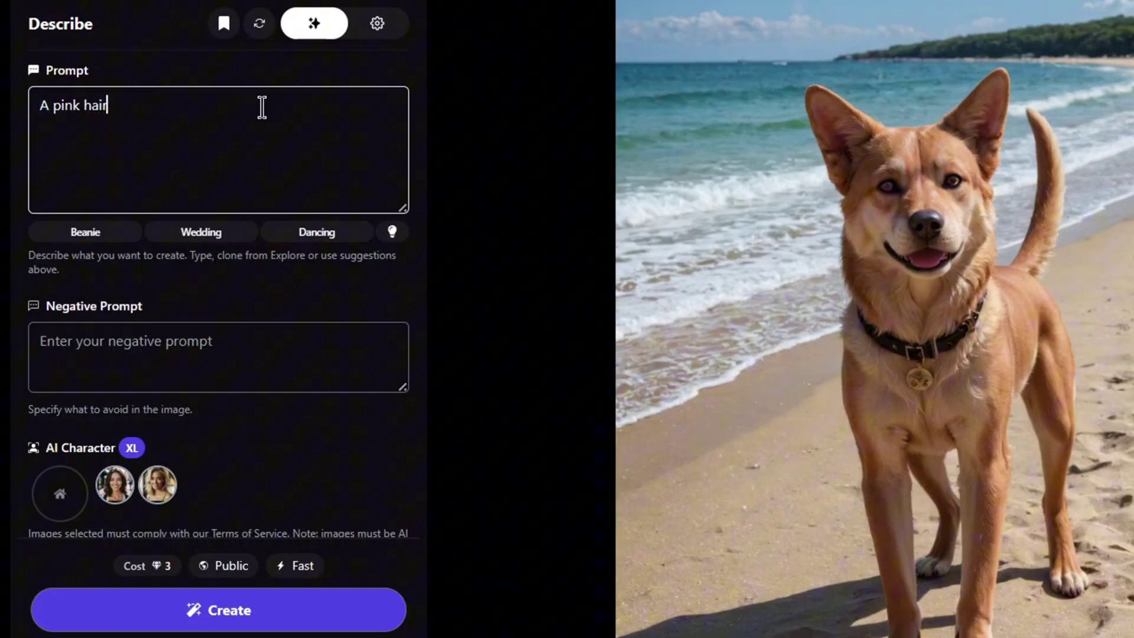
text(ed woman taking a selfie in her bedroom, the pov is from the ca)
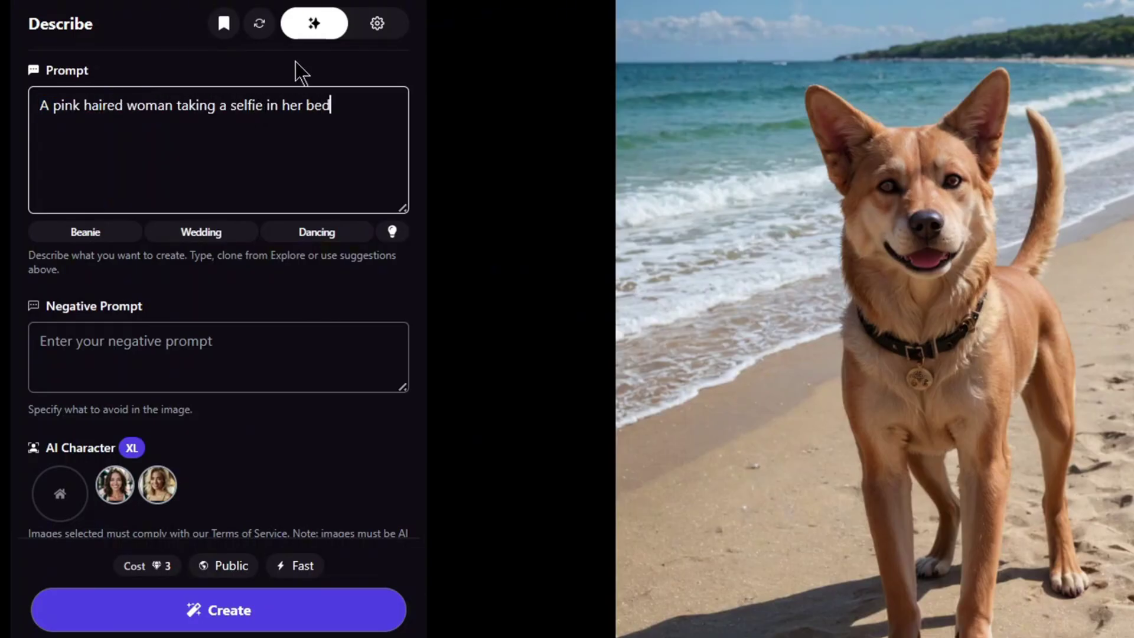
text(mera)
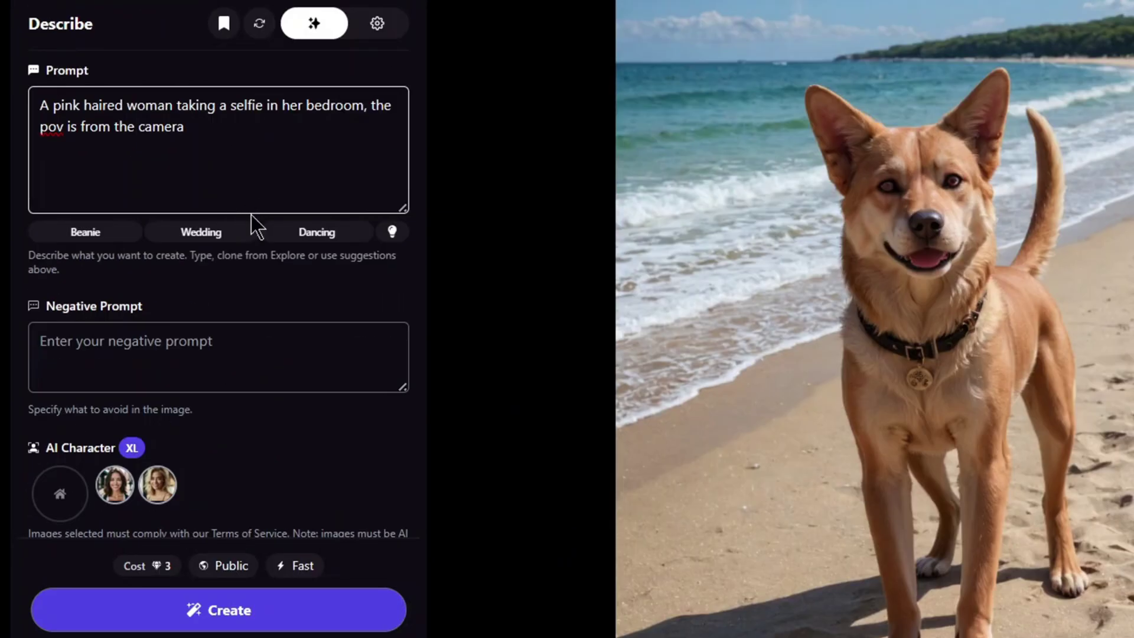
click(377, 22)
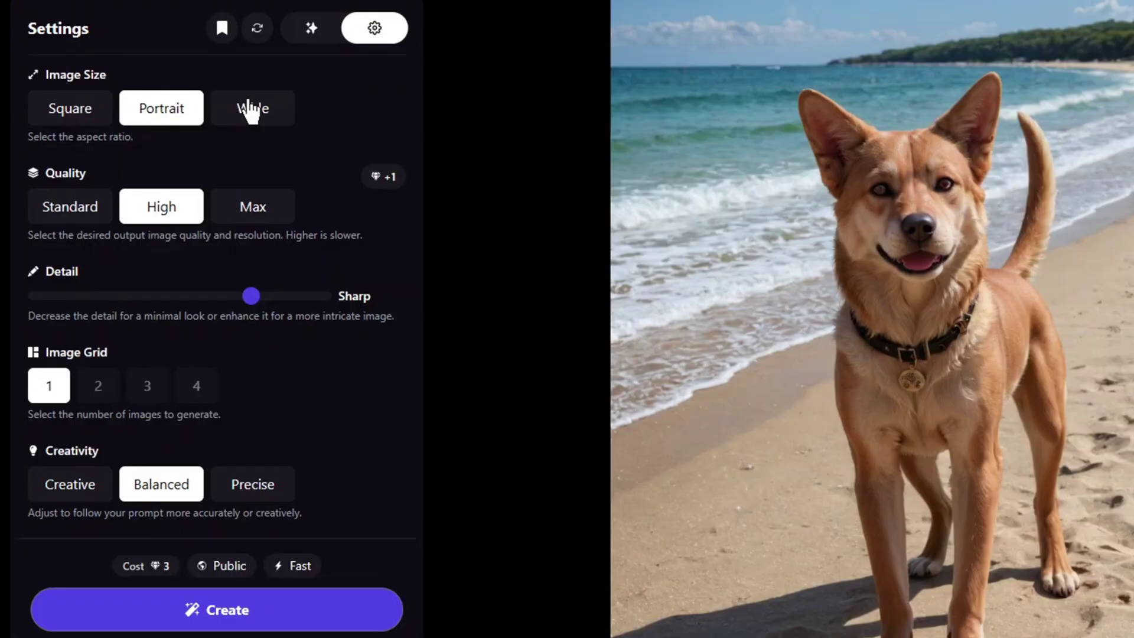
click(314, 22)
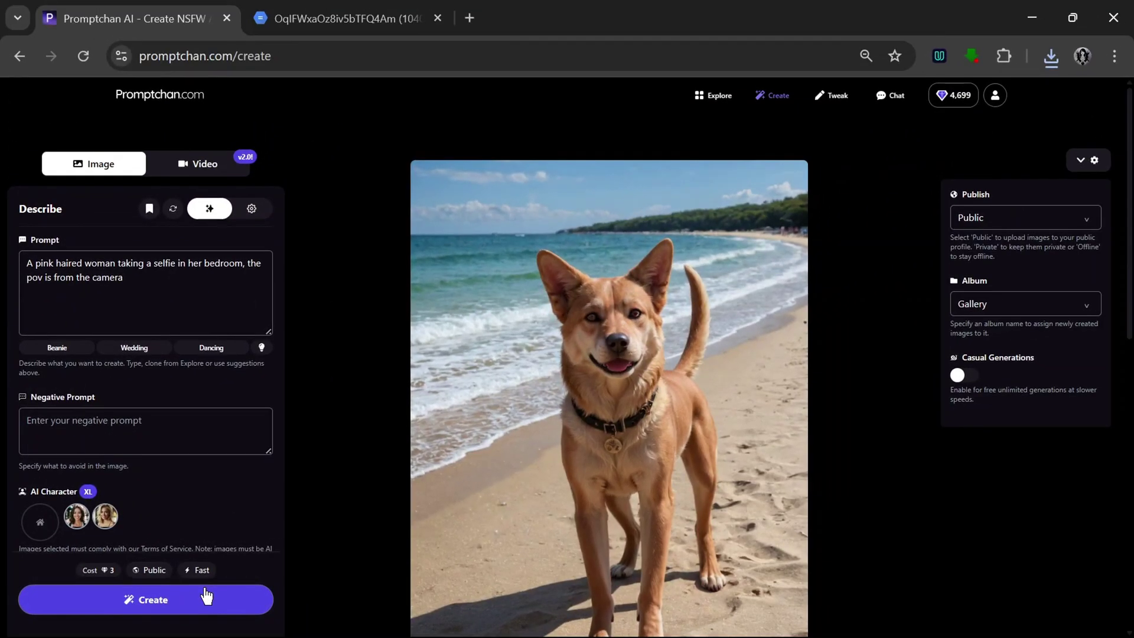
click(206, 598)
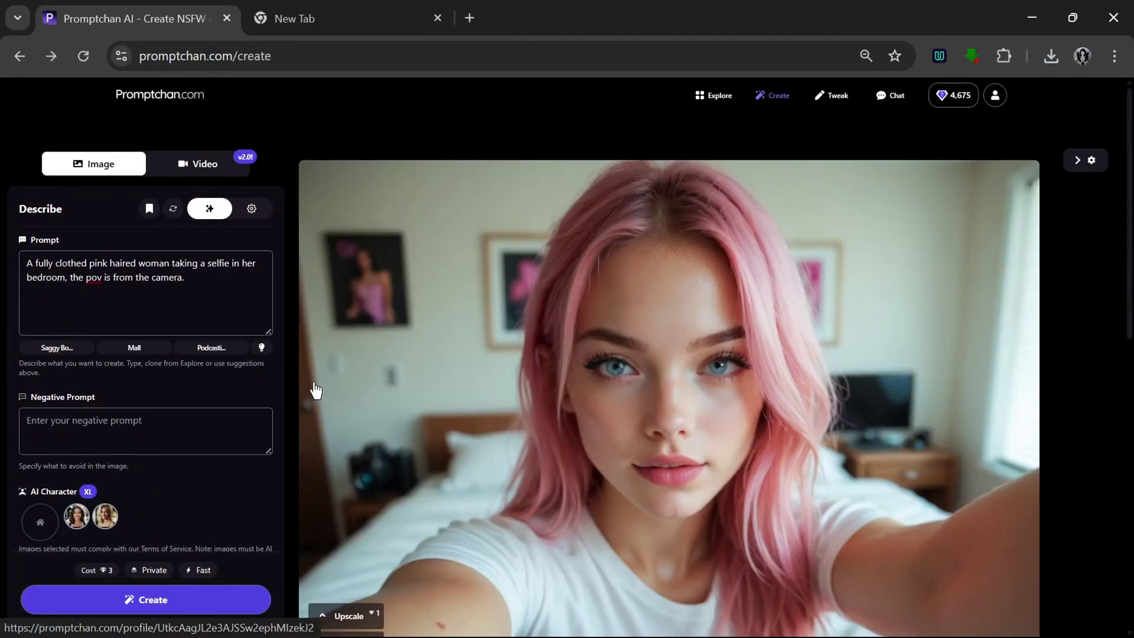
Step: Switch the image style to Anime XL
scroll(641, 425, down, 3)
scroll(644, 423, up, 3)
scroll(644, 423, down, 2)
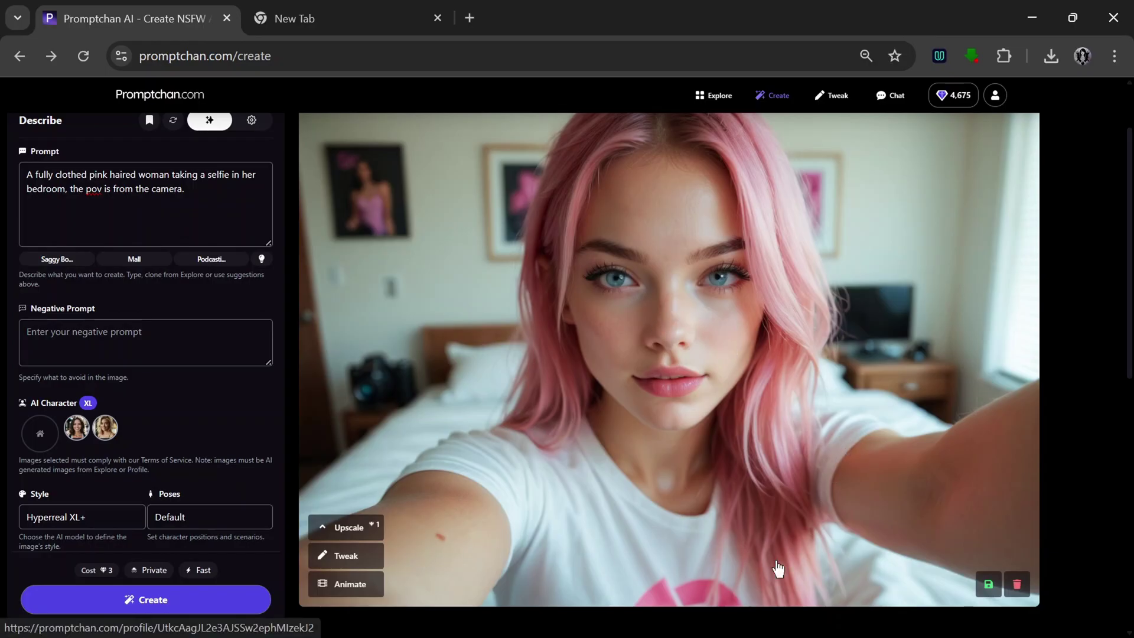
scroll(88, 403, down, 2)
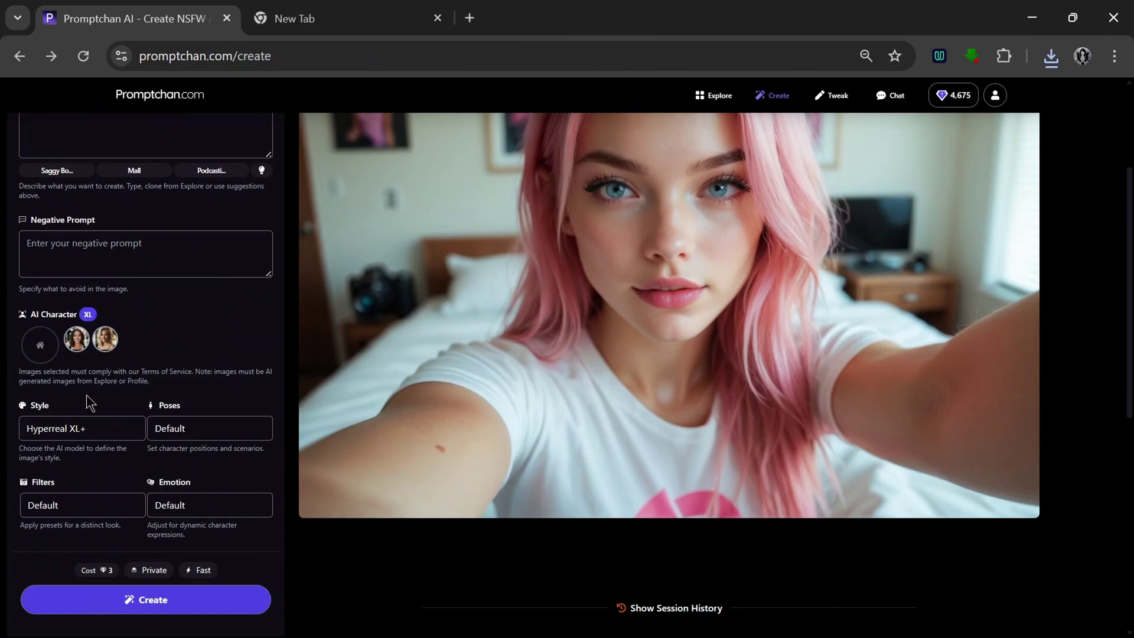
click(76, 428)
scroll(430, 360, down, 2)
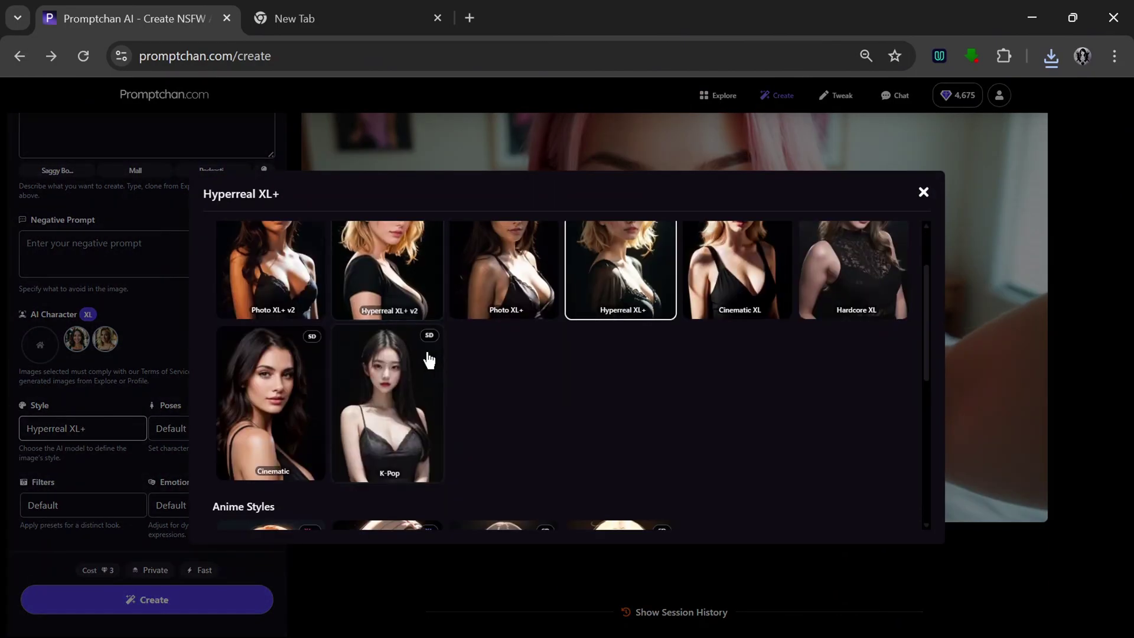
scroll(430, 360, down, 4)
click(402, 349)
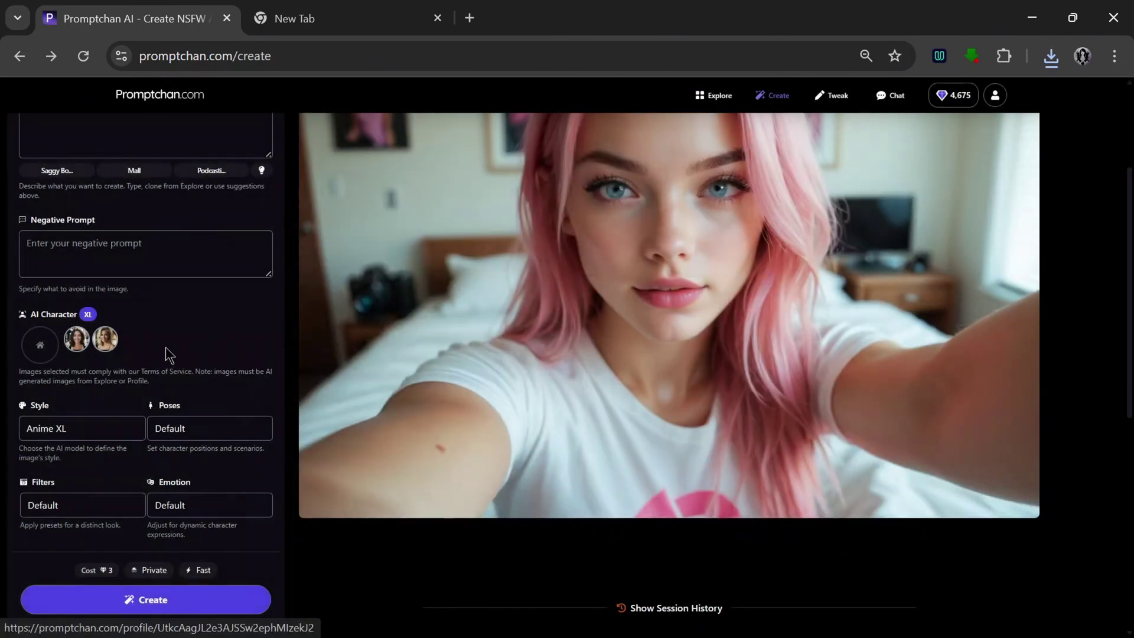
scroll(167, 349, up, 4)
Step: Replace the prompt with 'A woman on the beach with her dog playing'
click(207, 279)
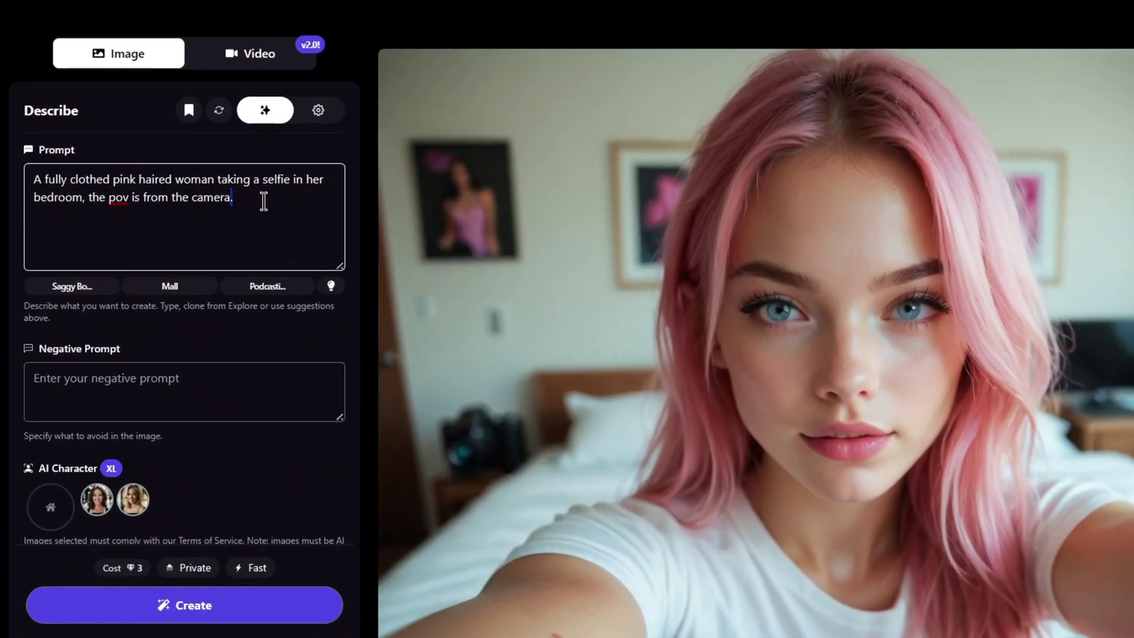
key(ctrl+a)
text(A woman on)
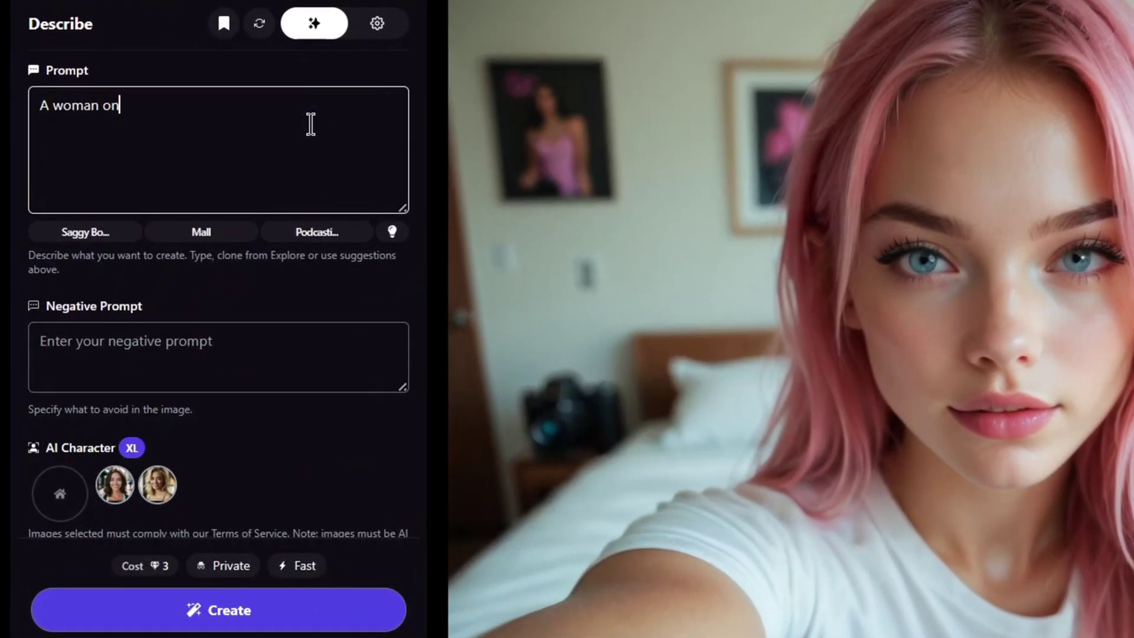
text( the beach with her dog )
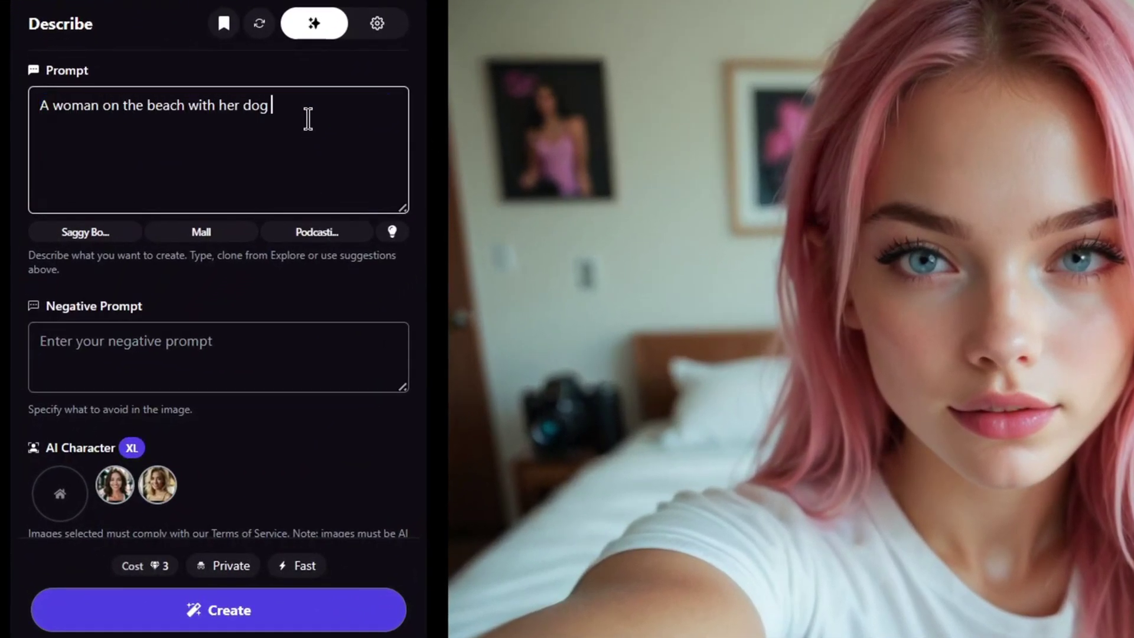
text(playing)
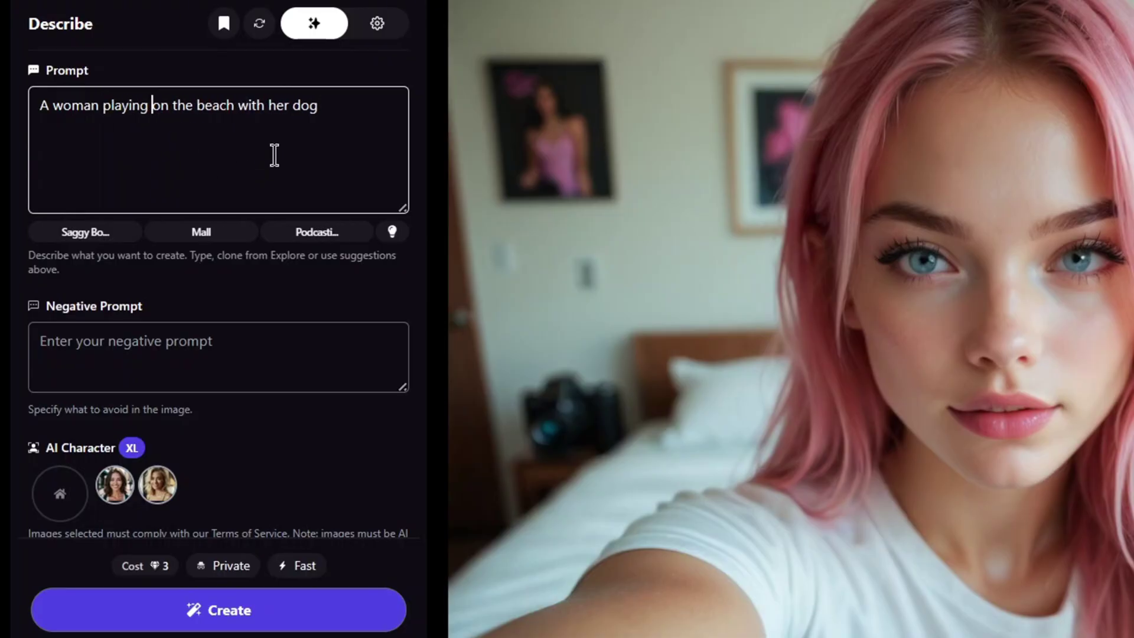
scroll(269, 165, down, 4)
scroll(253, 168, down, 5)
scroll(253, 165, up, 10)
Step: Set a square image size, apply the Comic XL filter, and generate the image
click(376, 21)
click(71, 104)
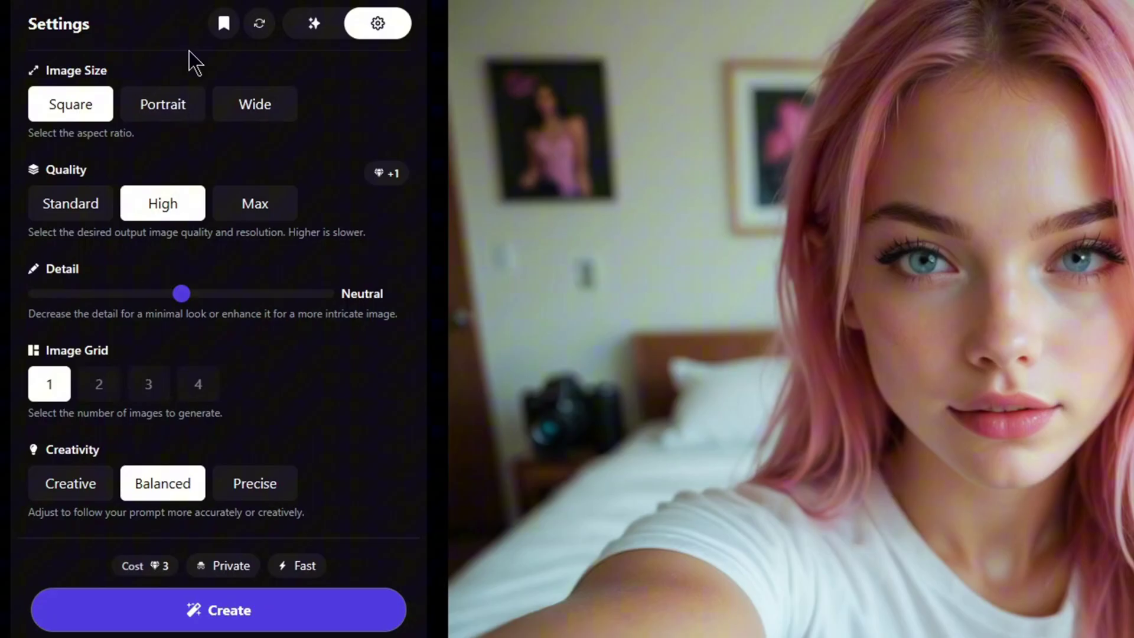
click(313, 23)
scroll(197, 218, down, 10)
click(115, 224)
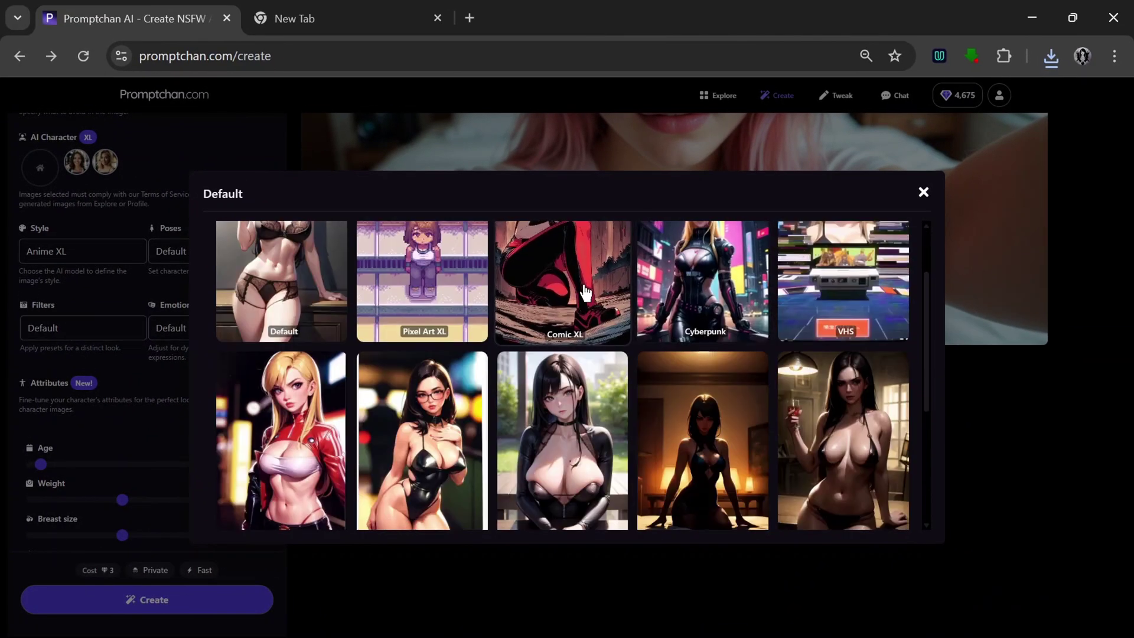
click(591, 313)
scroll(157, 502, down, 3)
scroll(156, 467, up, 10)
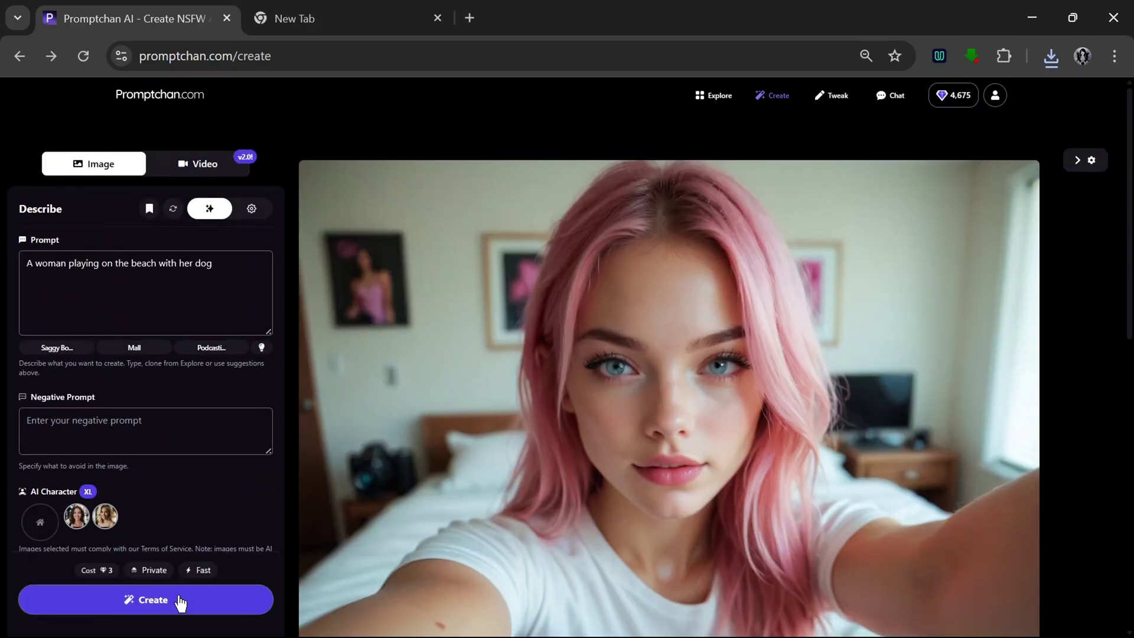
click(178, 600)
scroll(907, 393, down, 2)
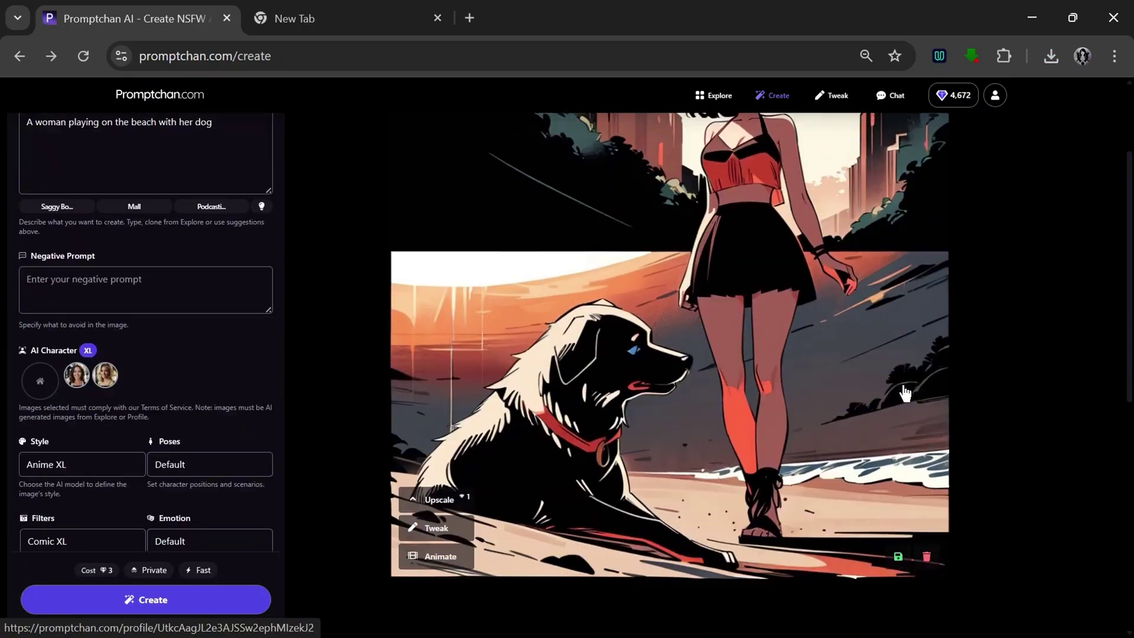
scroll(906, 393, up, 2)
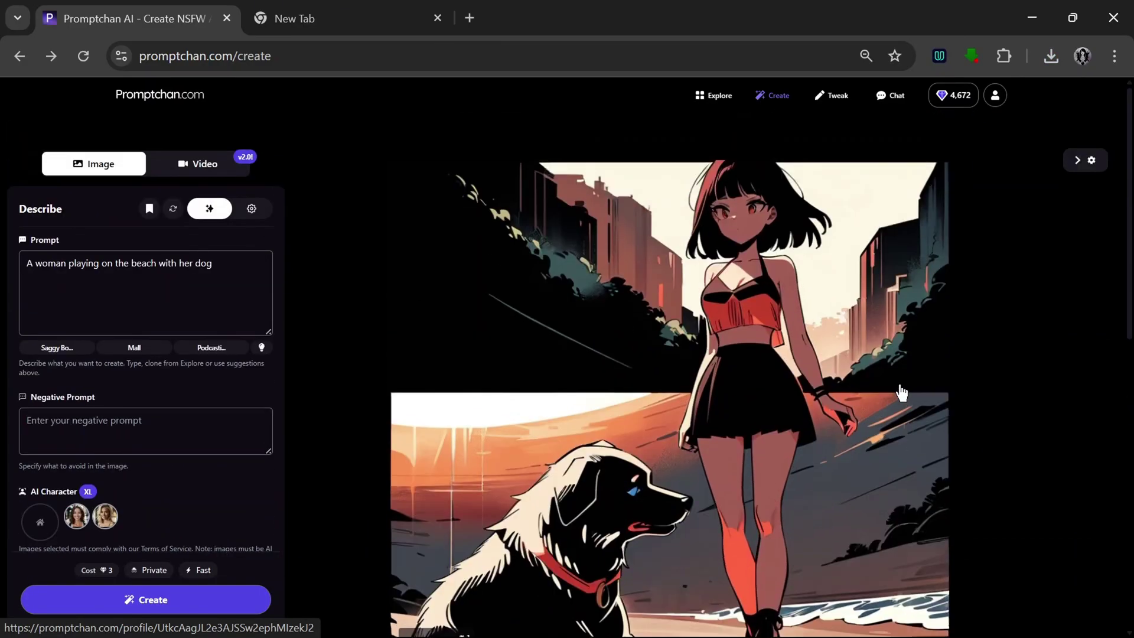
scroll(902, 393, down, 2)
scroll(882, 393, up, 2)
Step: Switch to Video mode, enter the prompt 'A dog walking on ice', and dismiss the Safe Mode notice
click(207, 165)
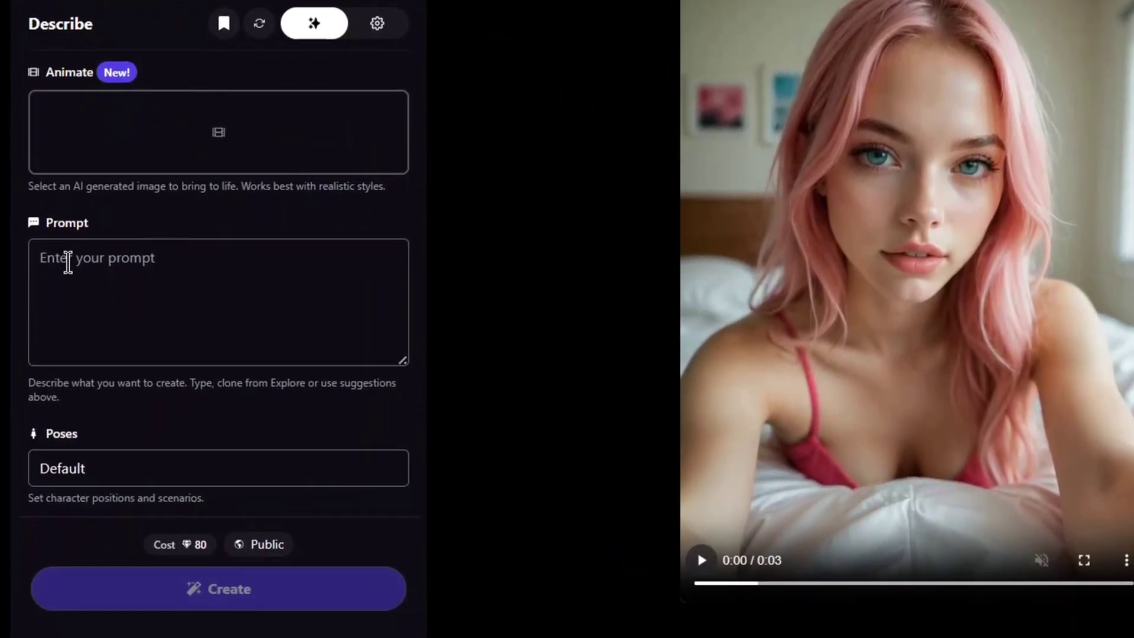
scroll(225, 355, down, 1)
scroll(225, 355, up, 1)
click(220, 263)
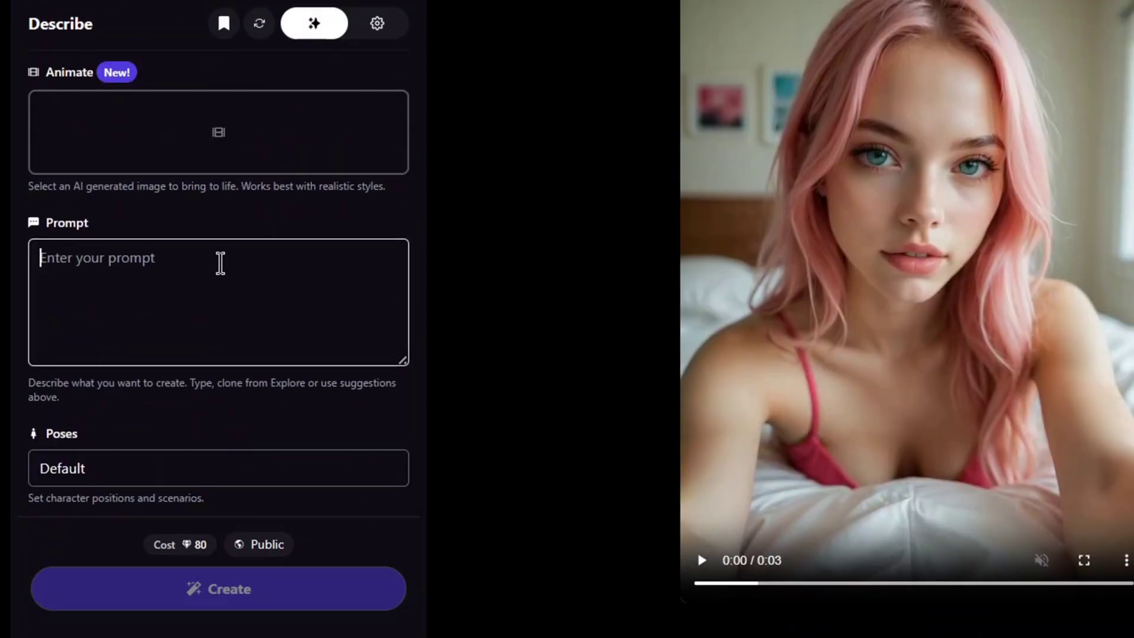
text(A dog walking on ice)
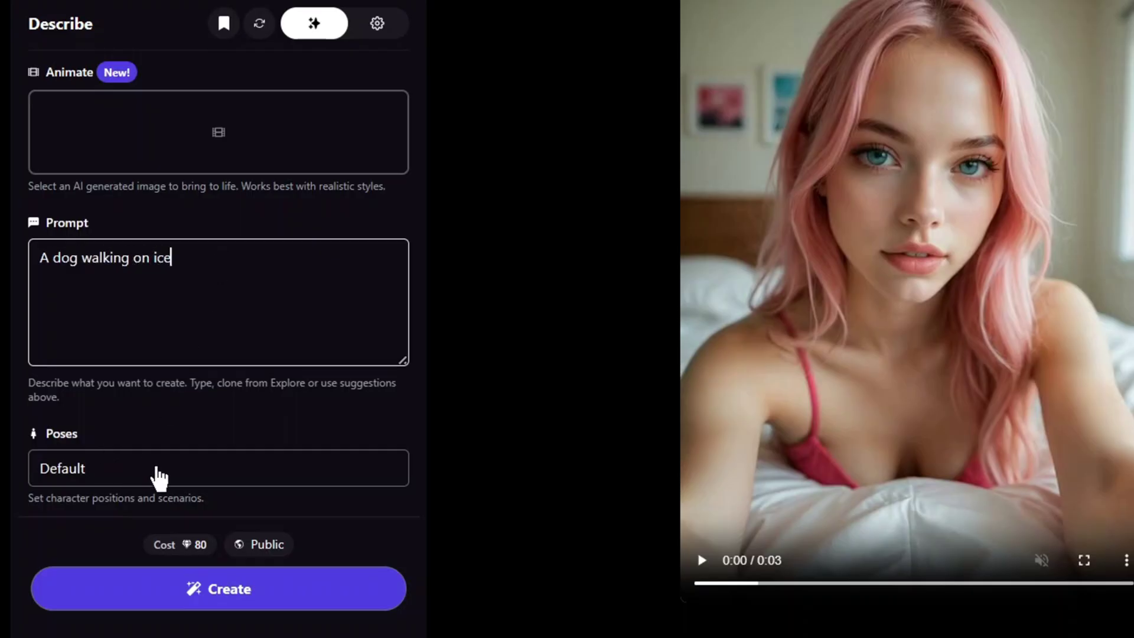
click(157, 476)
click(1116, 172)
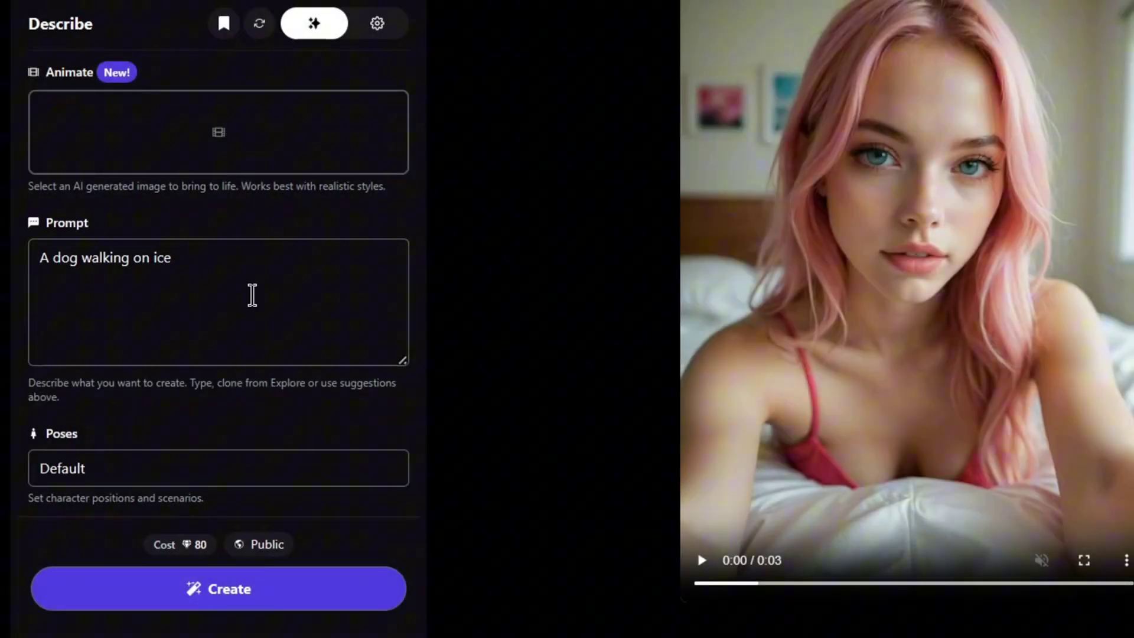
Step: Enable character attributes and set the Age to 22 Years
scroll(252, 296, down, 2)
scroll(254, 303, up, 2)
scroll(286, 506, down, 4)
click(400, 269)
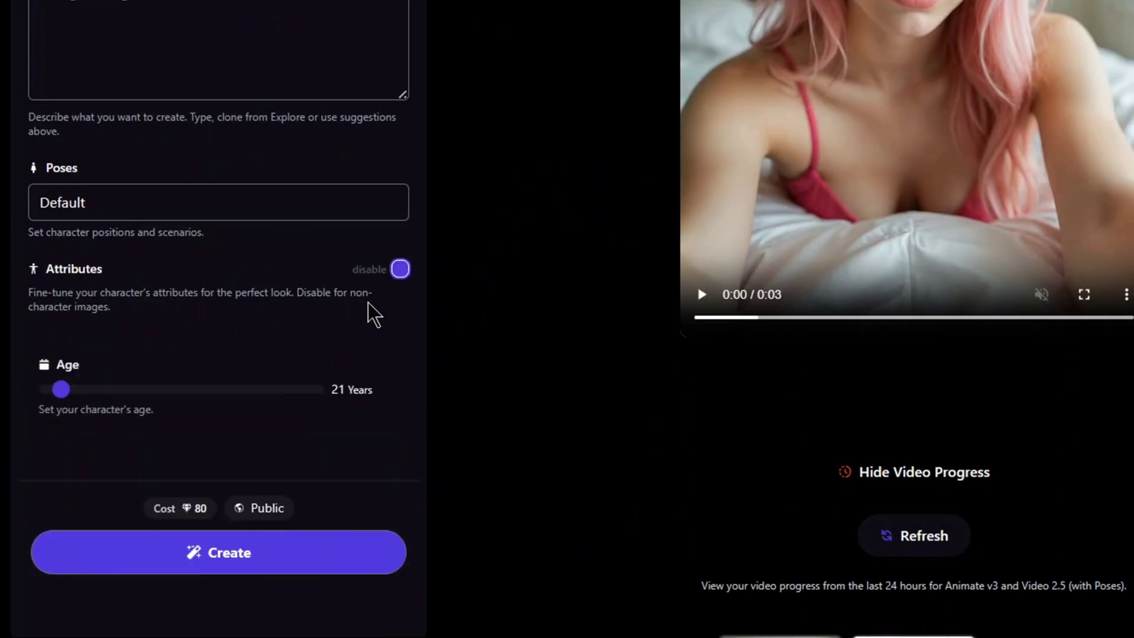
click(78, 391)
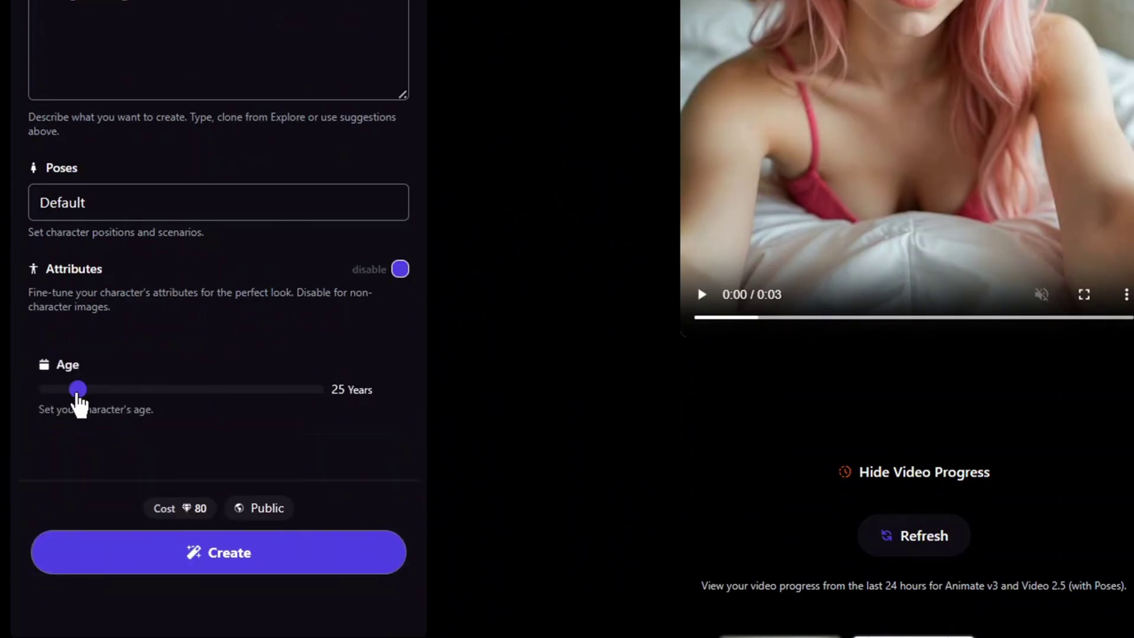
click(65, 391)
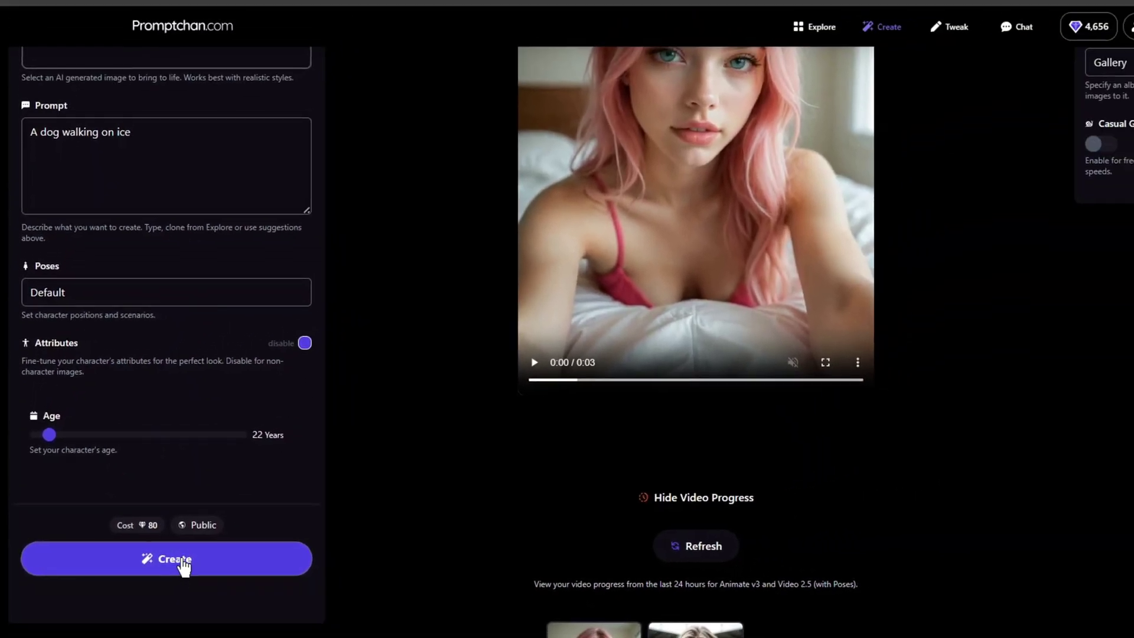
Step: Generate the 5-second dog-on-ice video, watch it full screen, then pause it
click(183, 560)
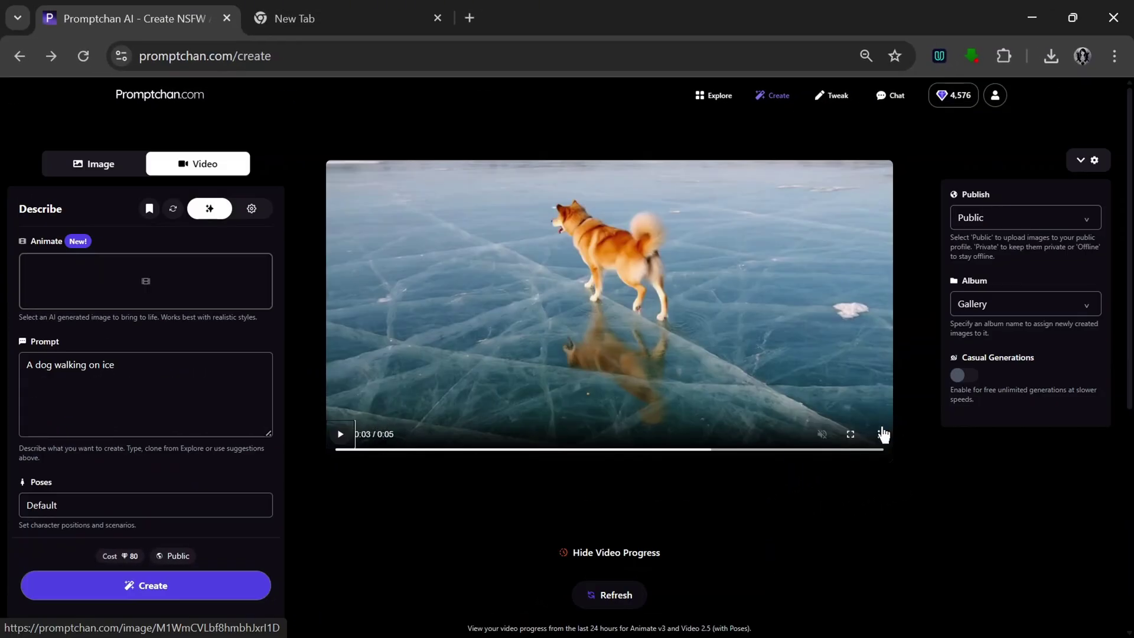
click(851, 435)
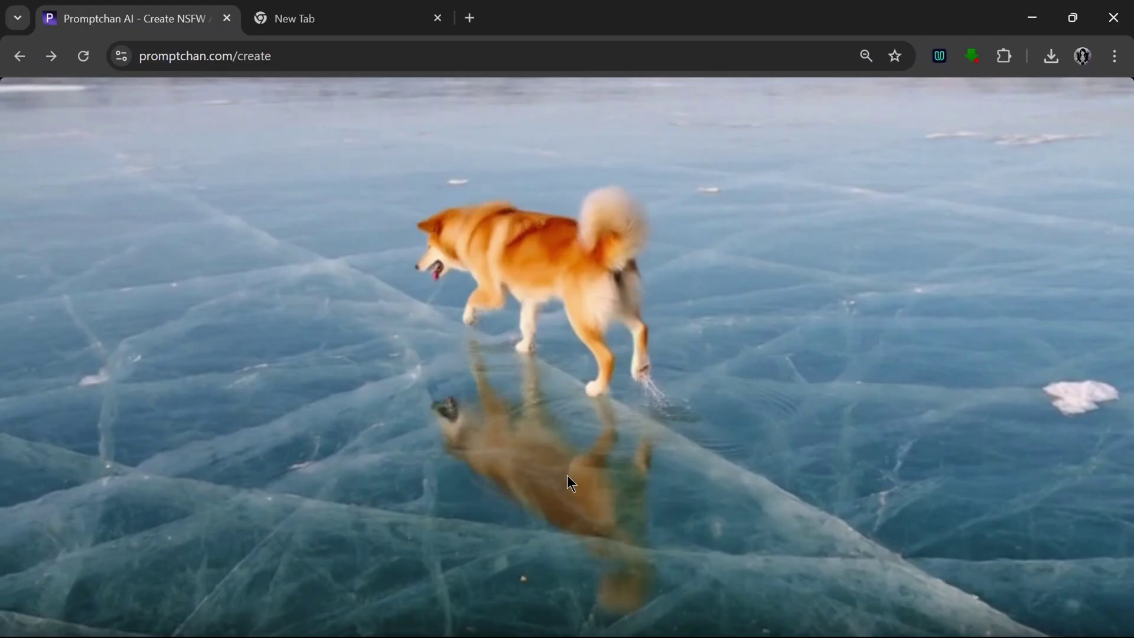
click(340, 434)
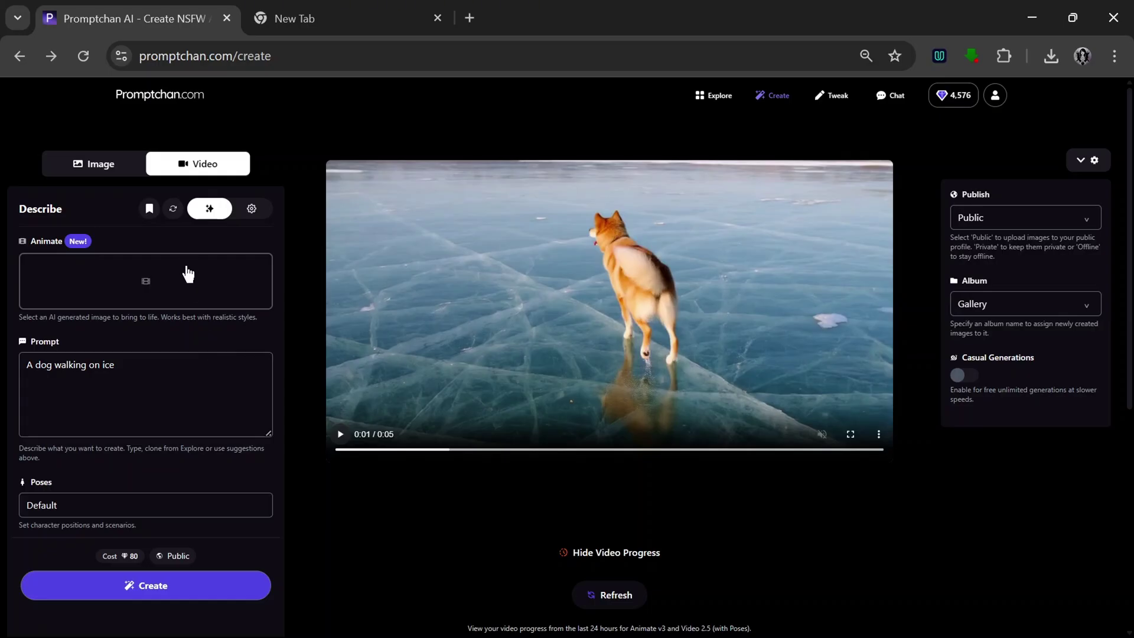
Step: Load the orange-haired portrait for animation, keeping the video visibility Public
click(146, 286)
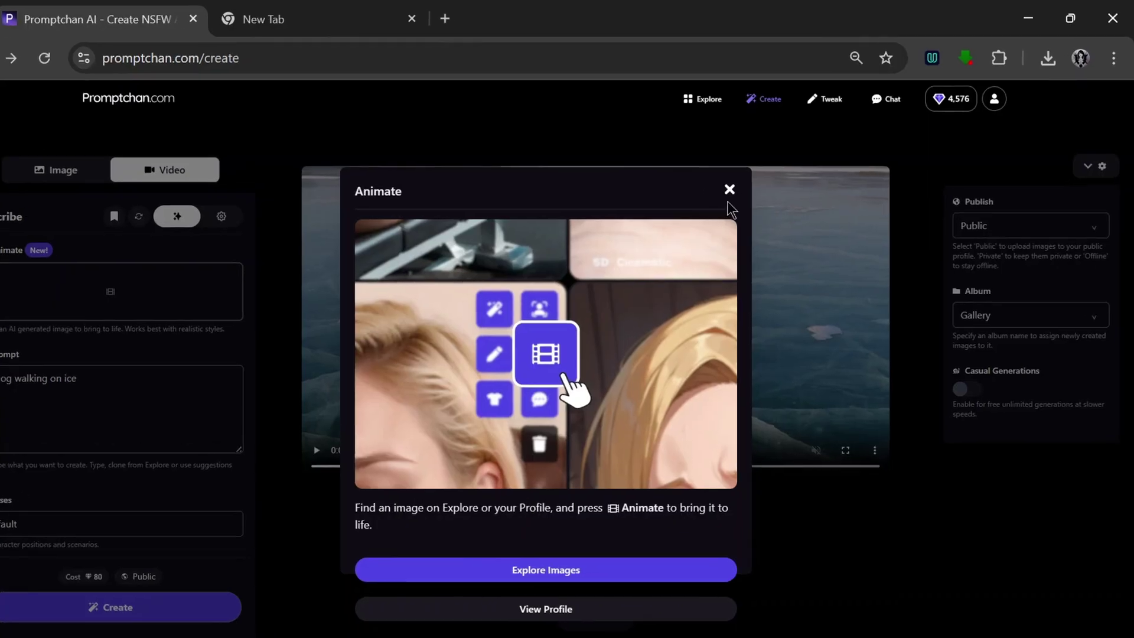
click(744, 182)
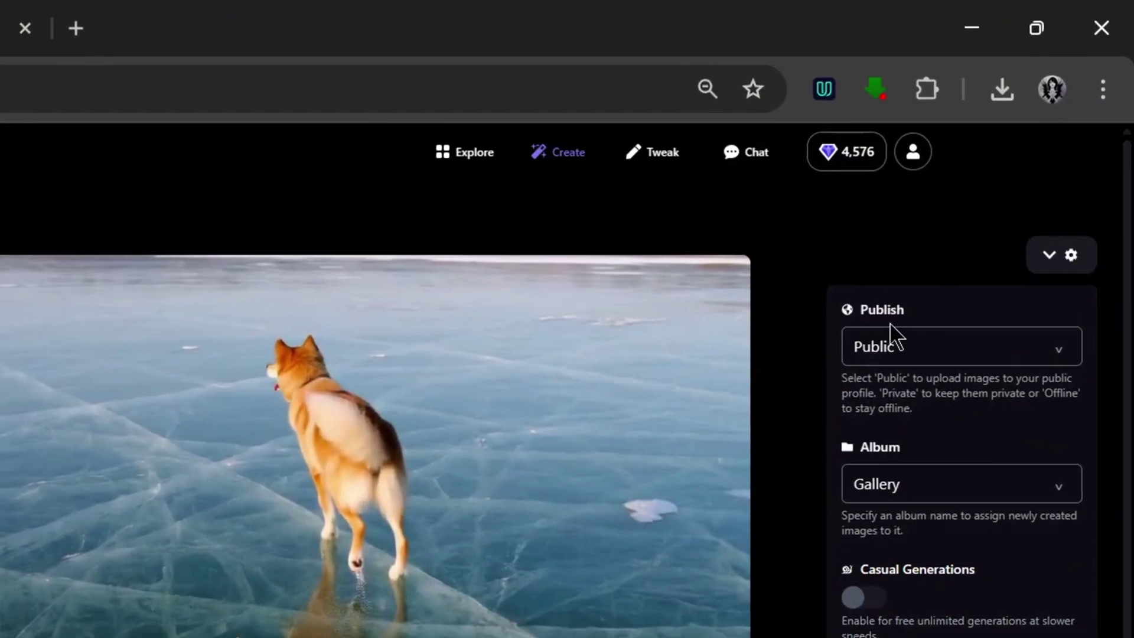
click(927, 305)
click(888, 387)
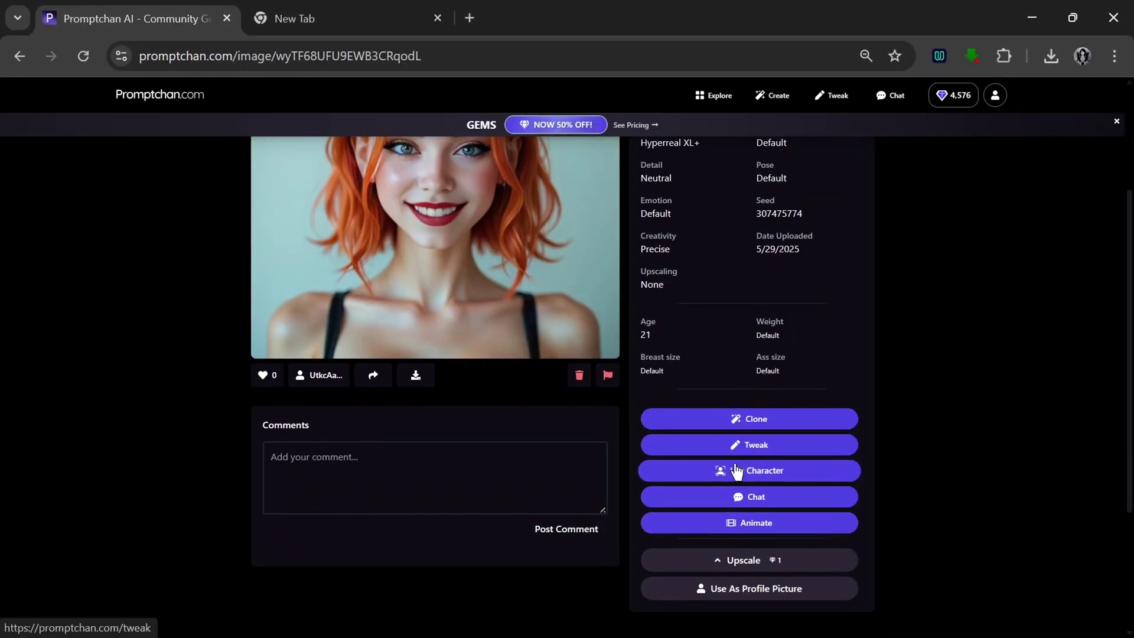
click(752, 525)
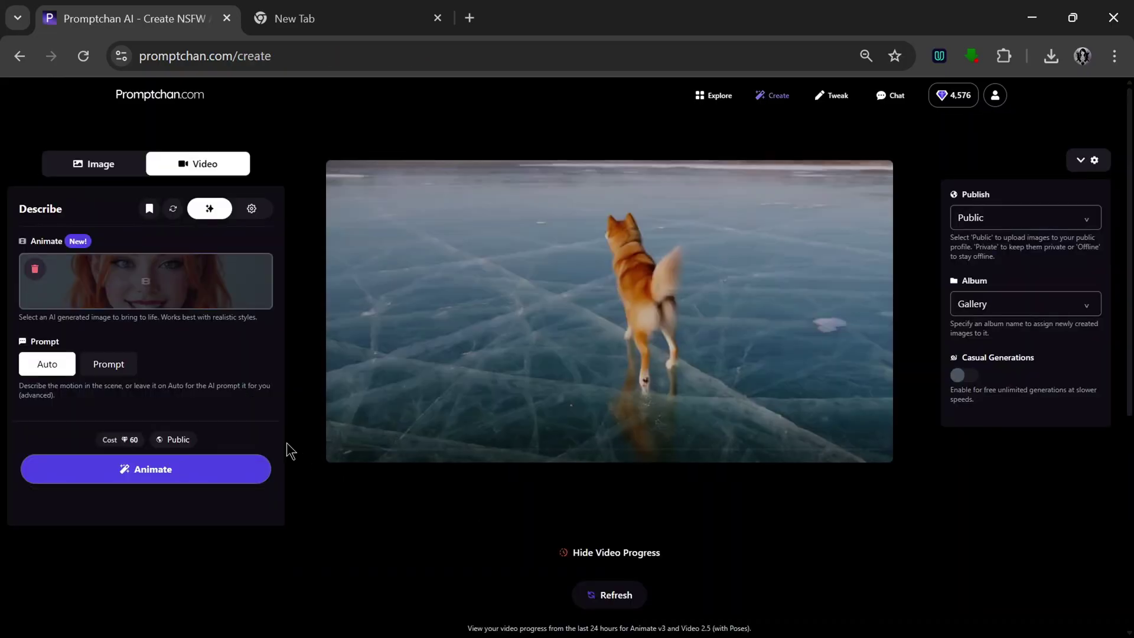
Step: Keep the Auto motion prompt, animate the portrait into a 4-second video, and play it
click(110, 365)
click(62, 370)
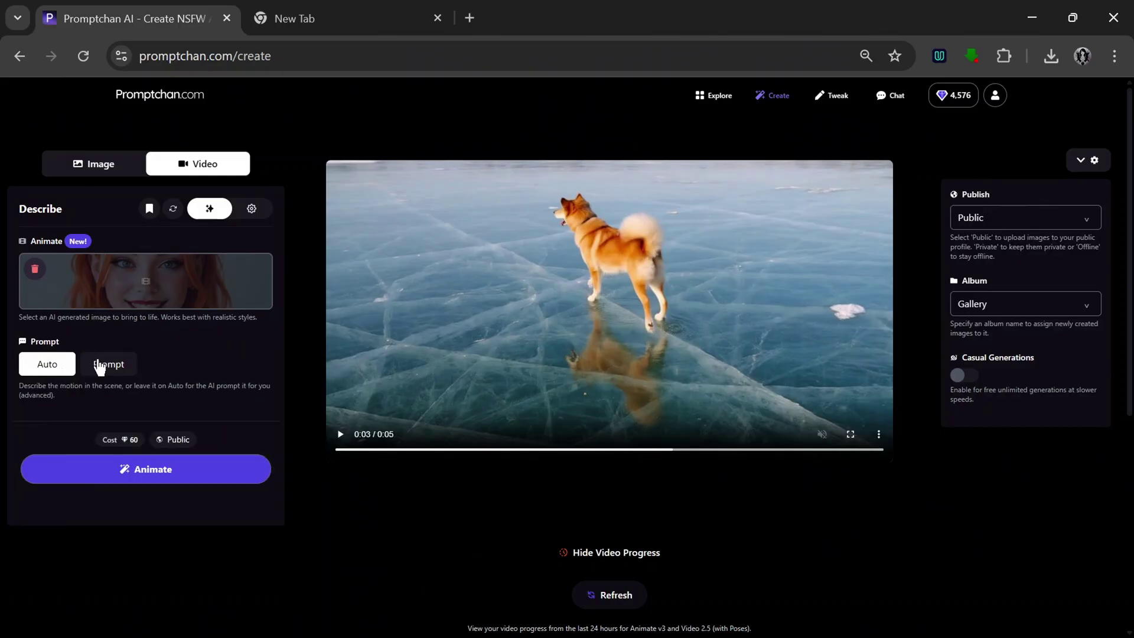
click(176, 476)
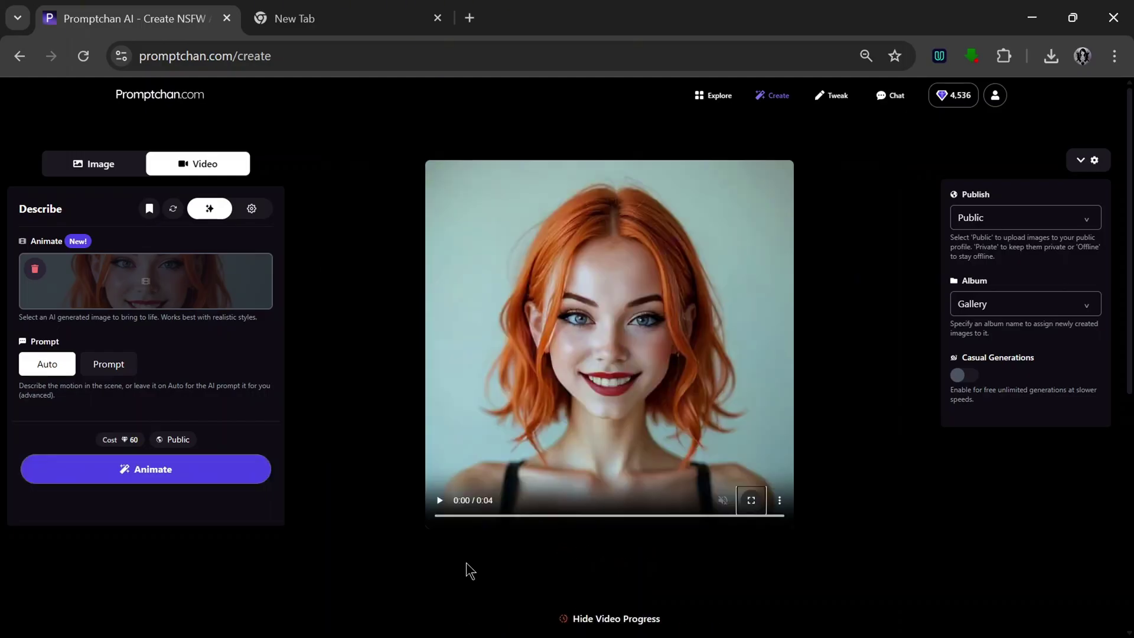
click(437, 504)
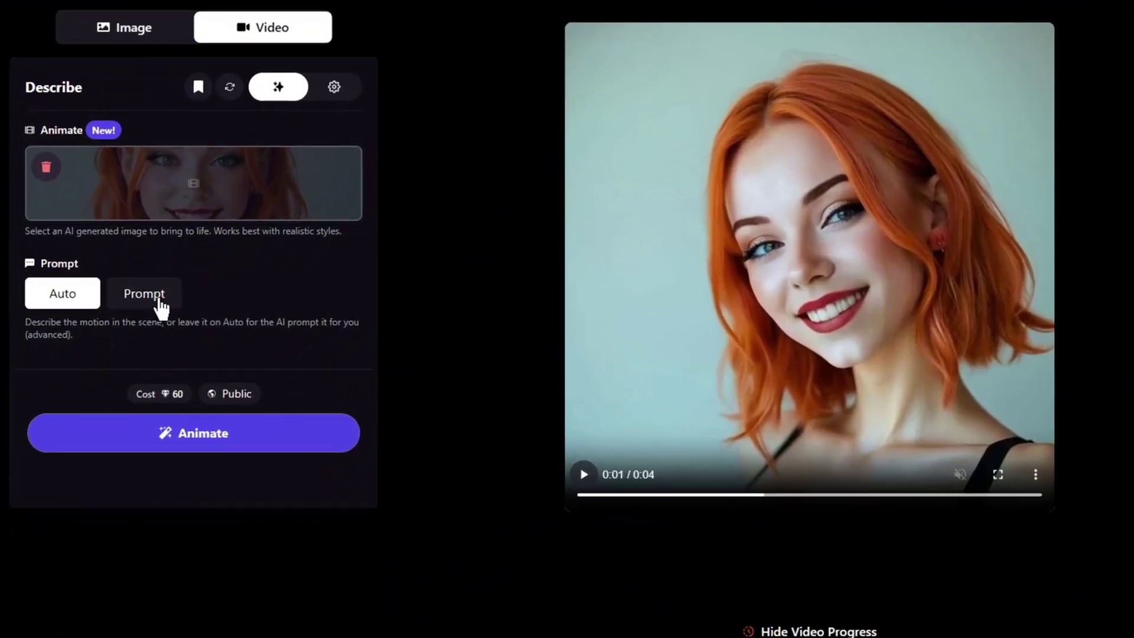
Step: Animate the orange-haired portrait with the prompt 'she puts her hand on her mouth and does a hush', then replay it
click(134, 349)
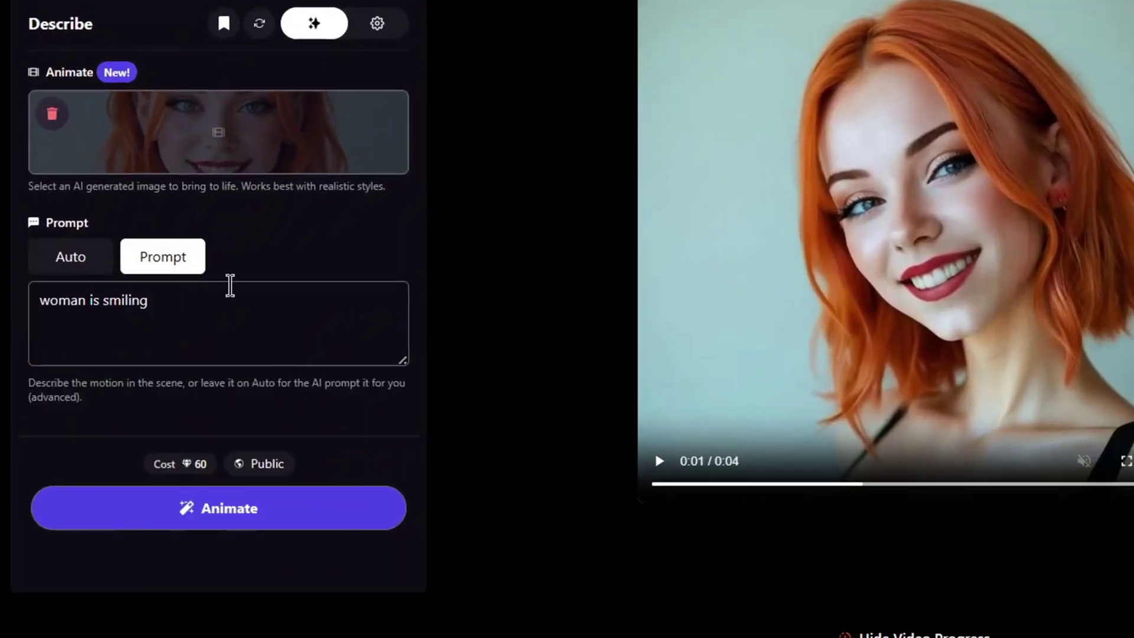
click(189, 374)
text(she )
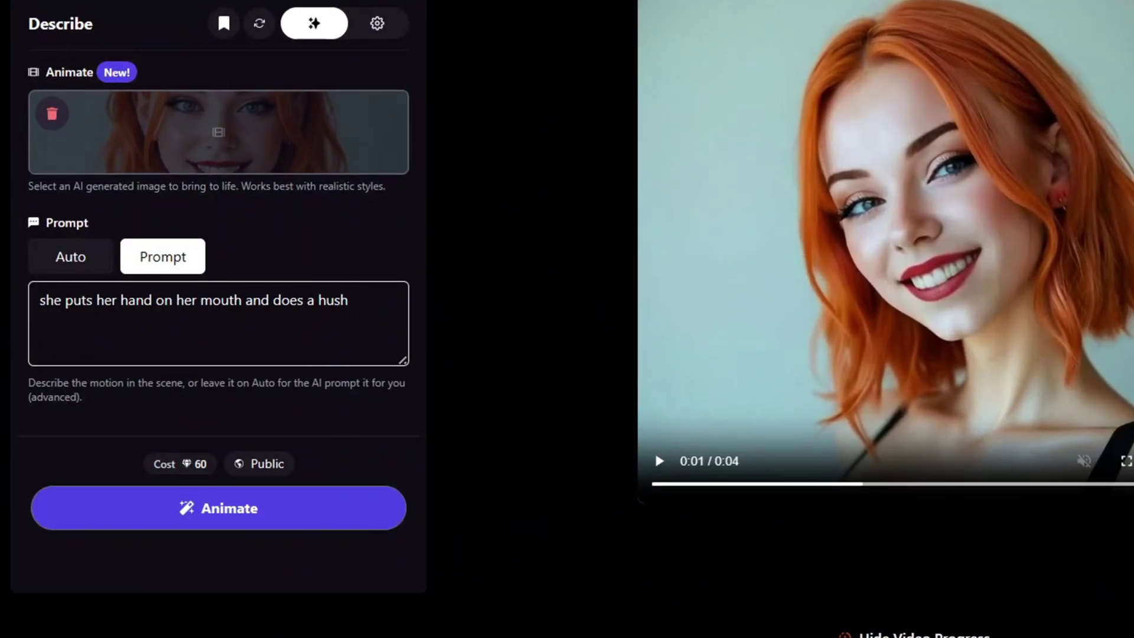
text( gesture w)
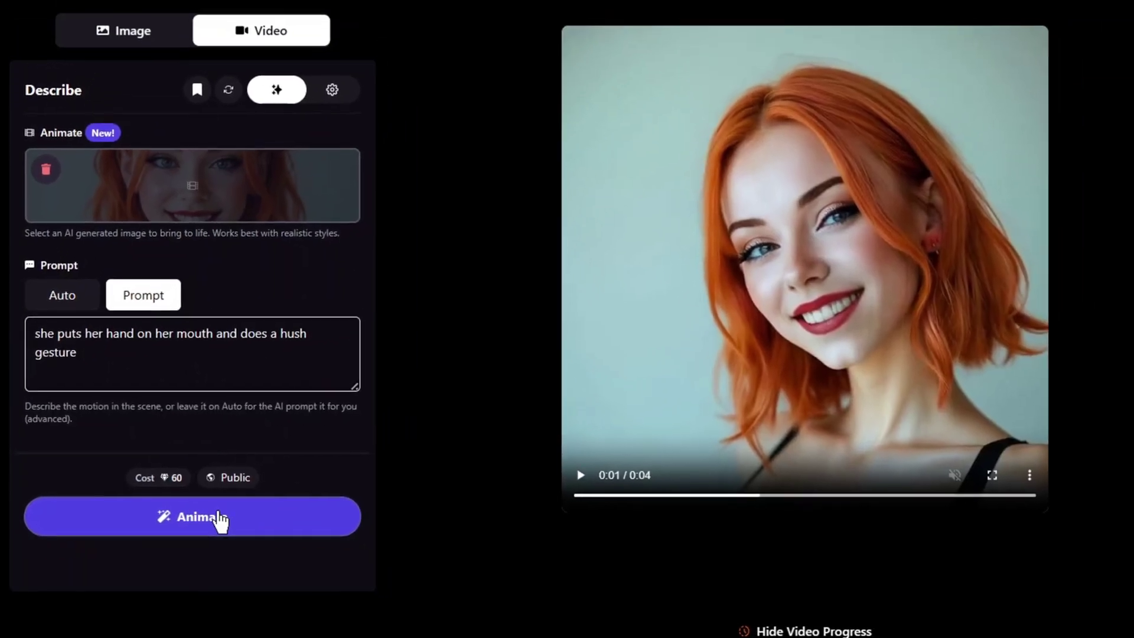
click(248, 510)
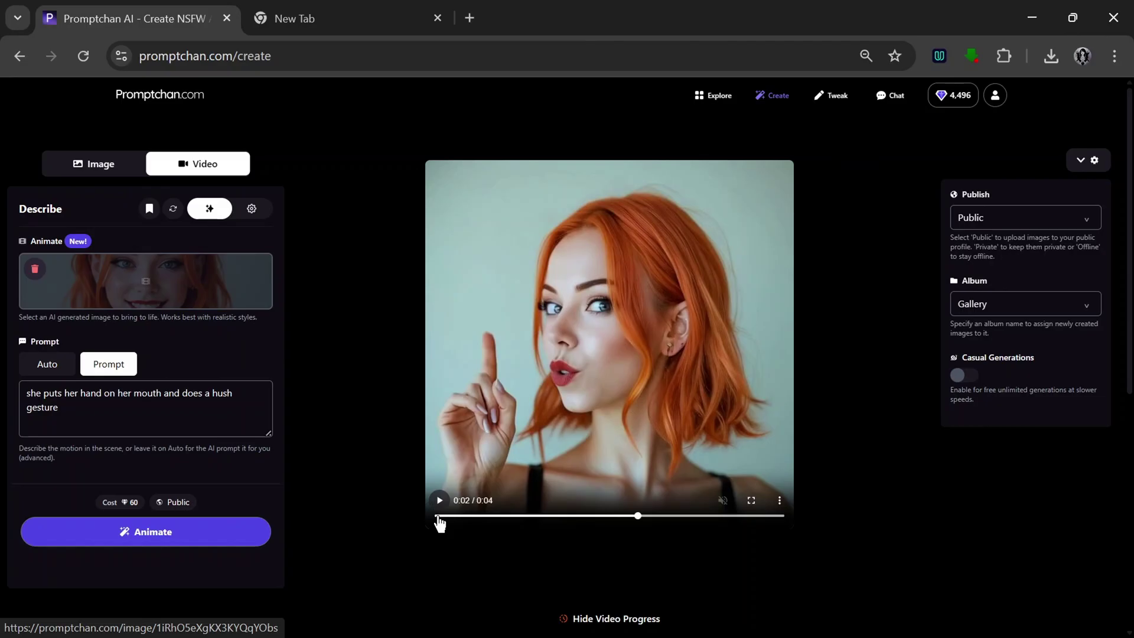
click(438, 517)
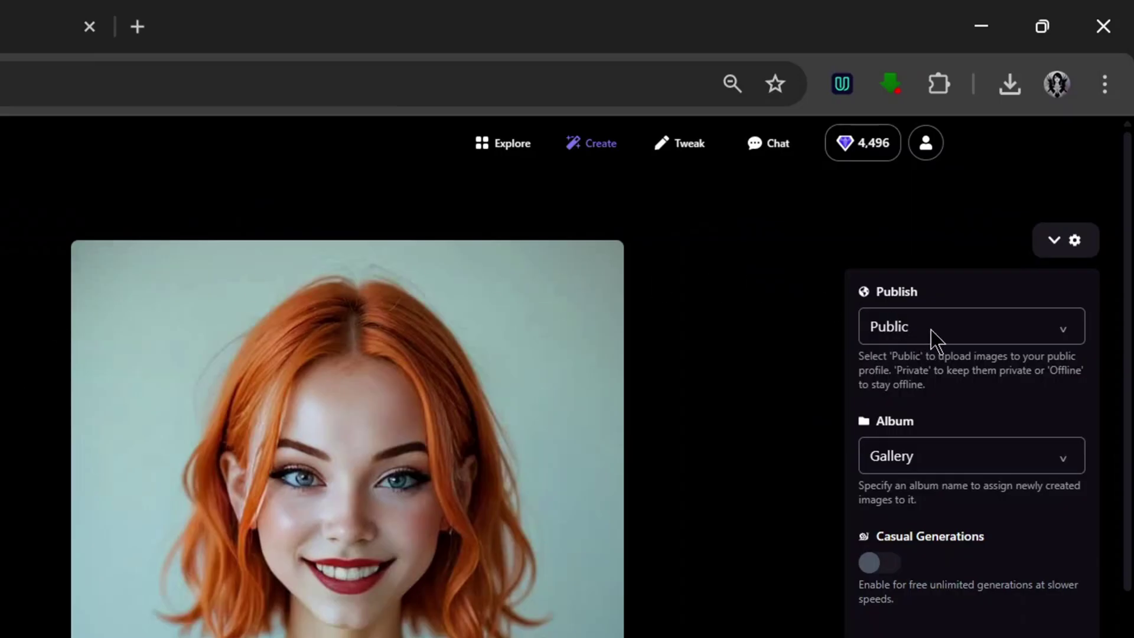
Step: Keep publishing Public, then load the pink-haired selfie to animate with the prompt 'she plays with her hair'
click(902, 337)
click(899, 372)
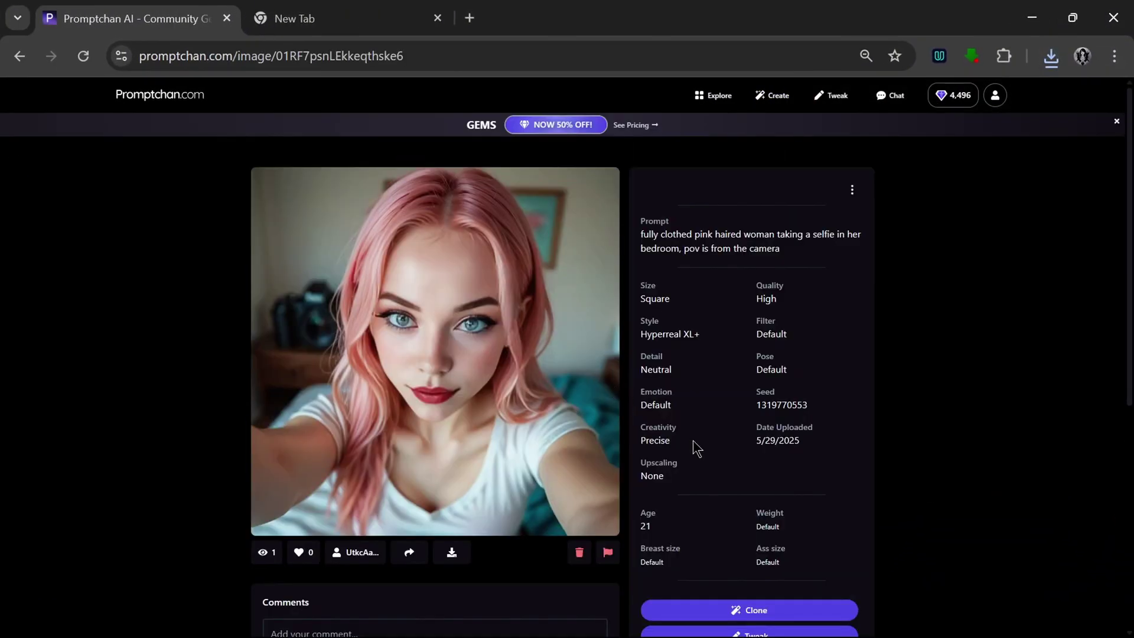
scroll(519, 353, down, 3)
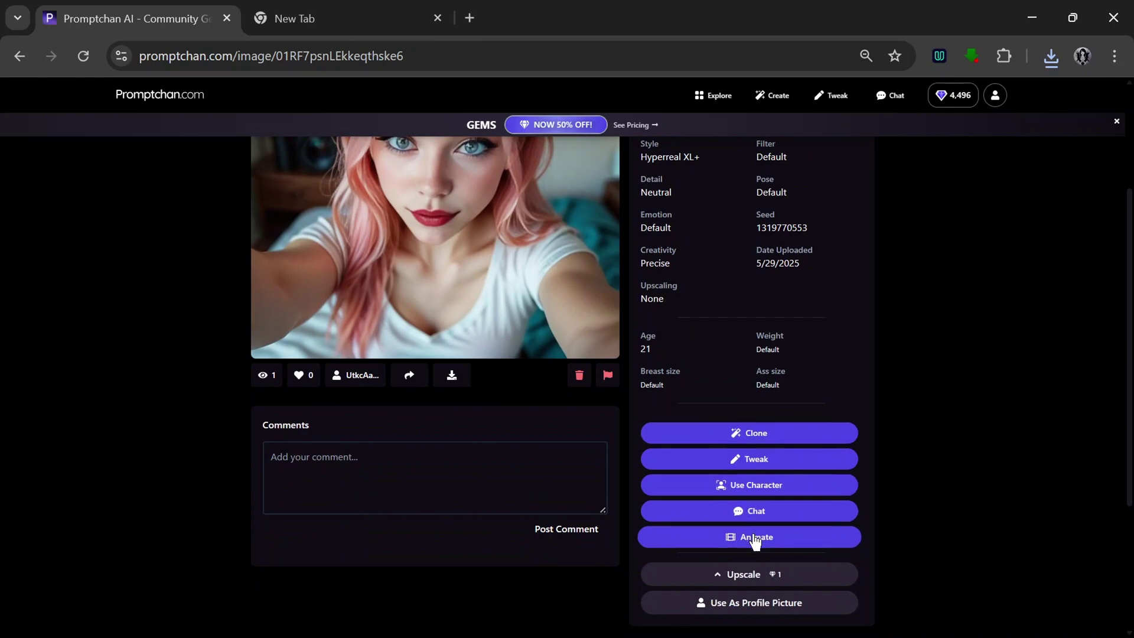
click(752, 538)
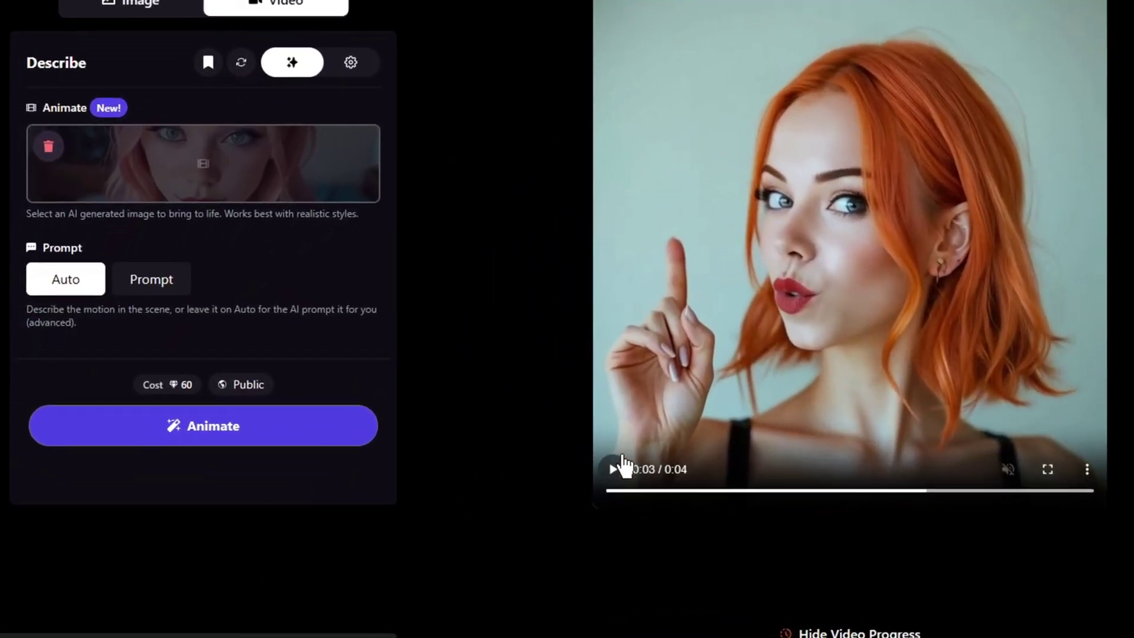
click(147, 326)
text(she plays with her hair)
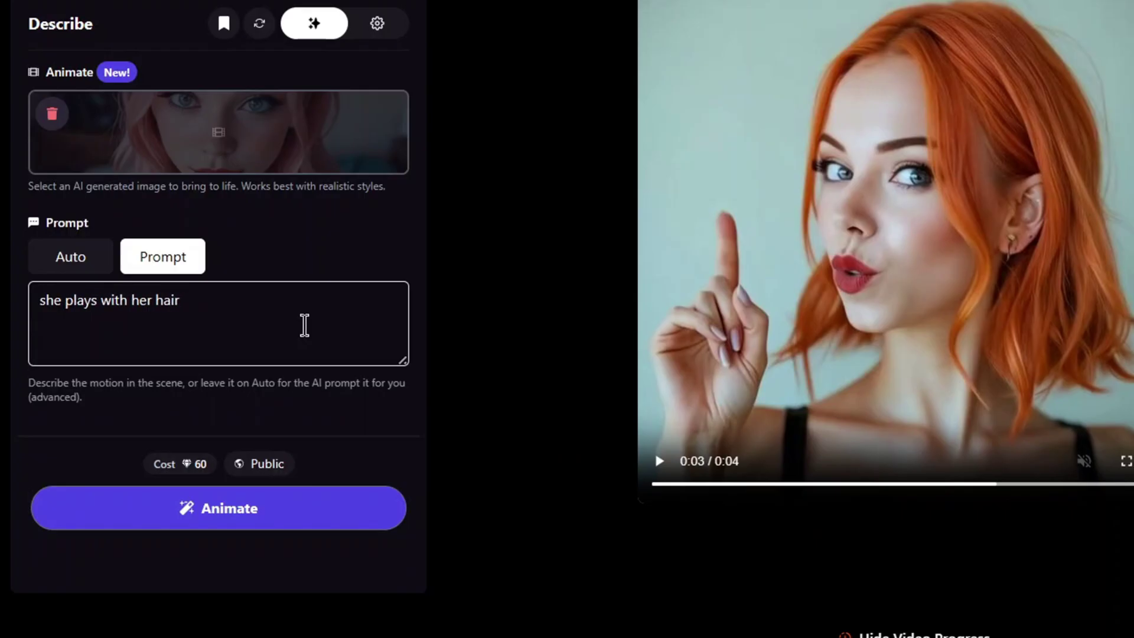
click(378, 22)
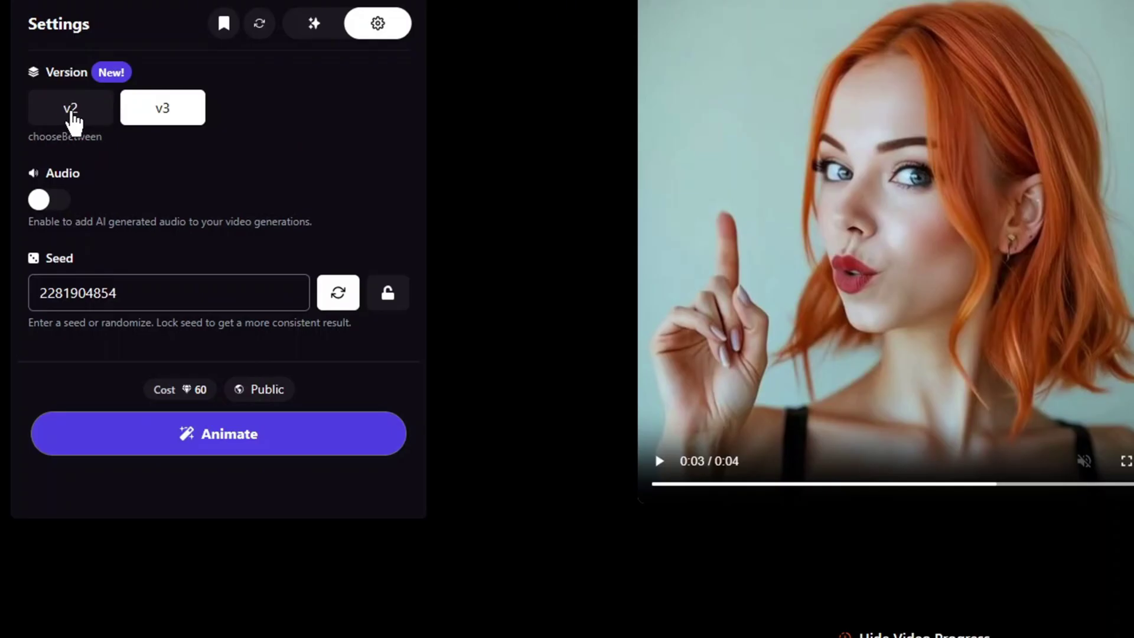
Step: Switch the video model to v2, set the aspect ratio to Wide, and animate the selfie
click(70, 112)
click(160, 113)
click(87, 107)
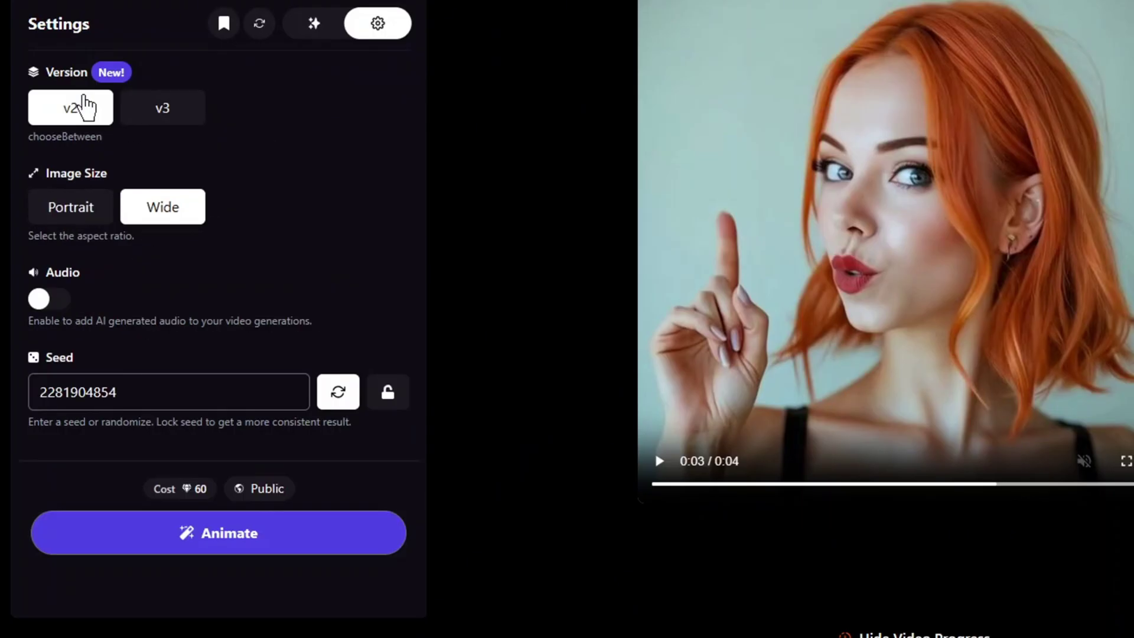
click(89, 210)
click(140, 211)
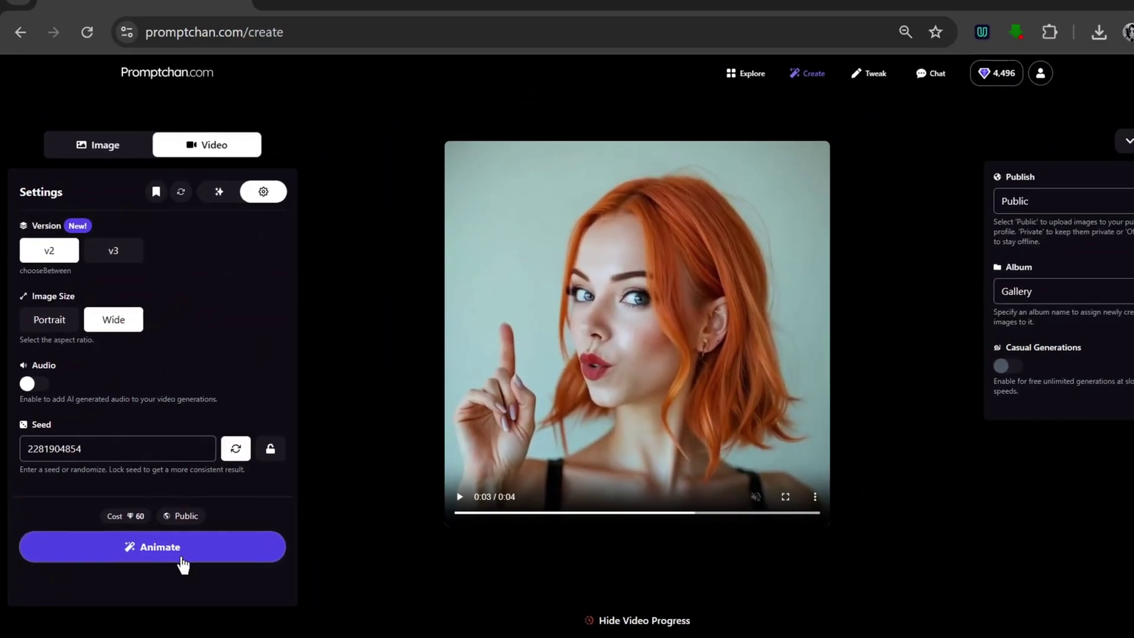
click(260, 544)
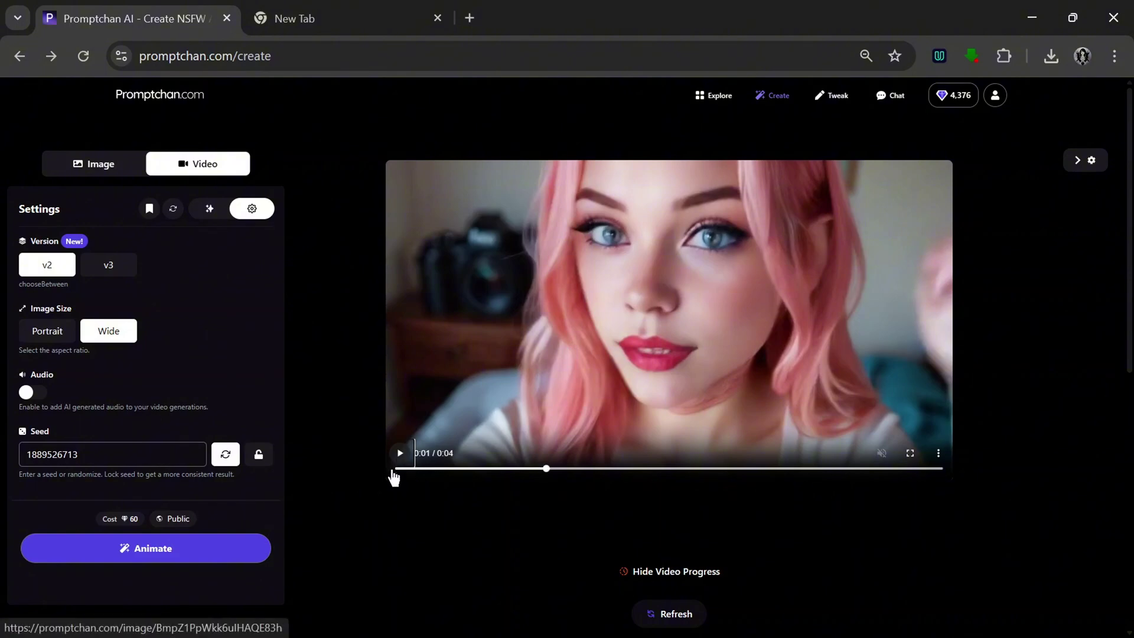
click(400, 453)
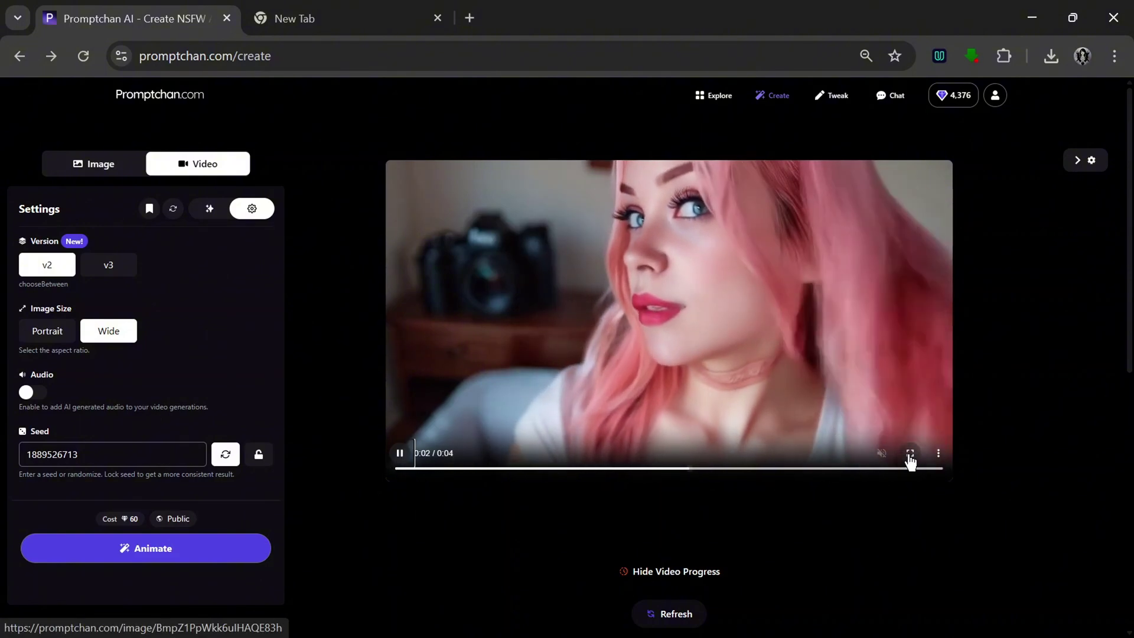
click(910, 454)
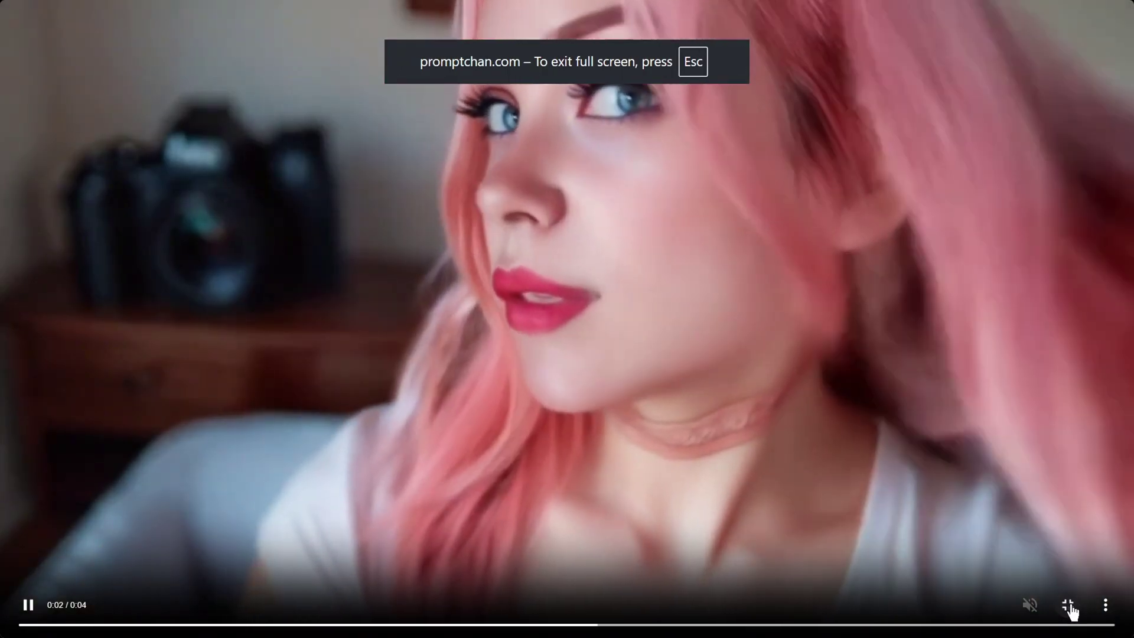
click(1068, 605)
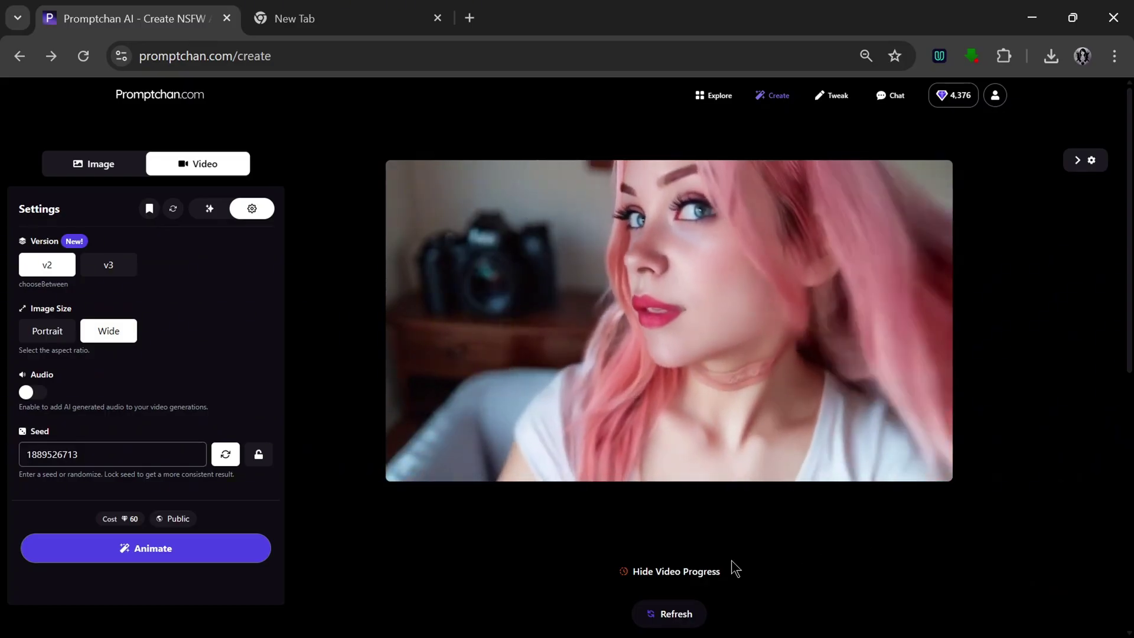
mouse_move(412, 457)
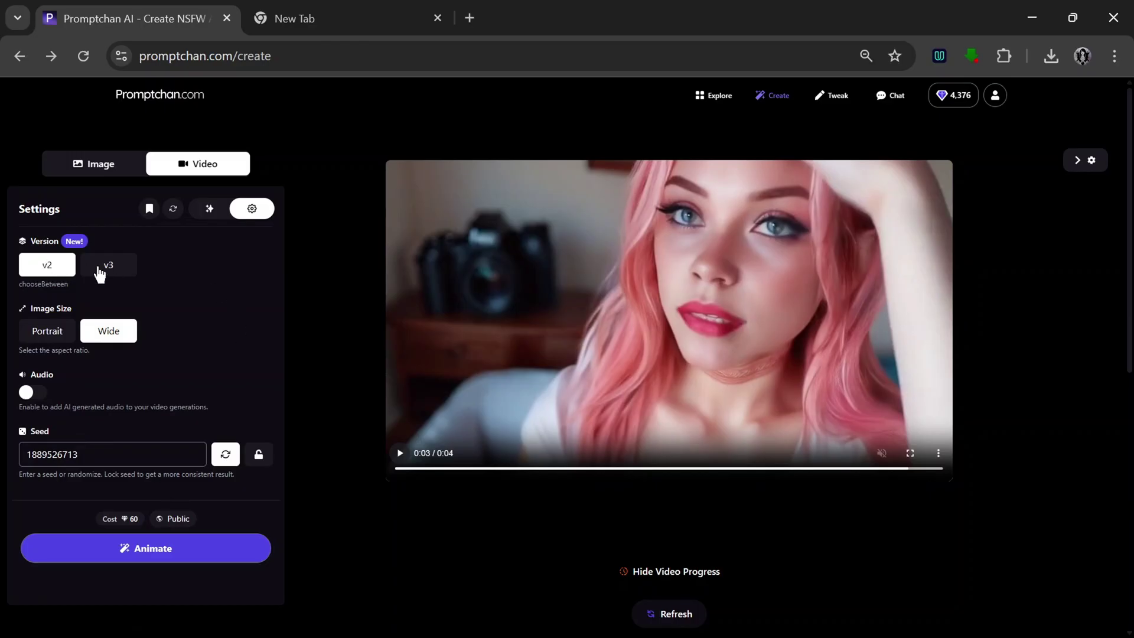
Step: Download the pink-haired video, keep publishing Public, and turn on Casual Generations
click(949, 455)
click(896, 393)
click(1077, 160)
click(1026, 217)
click(972, 238)
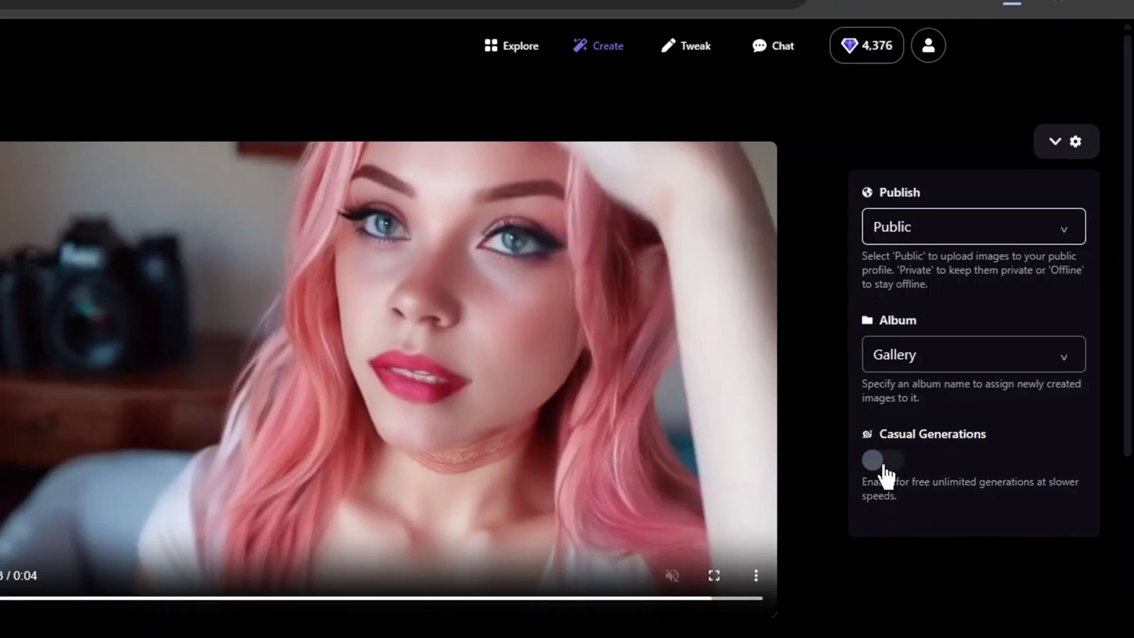
click(883, 464)
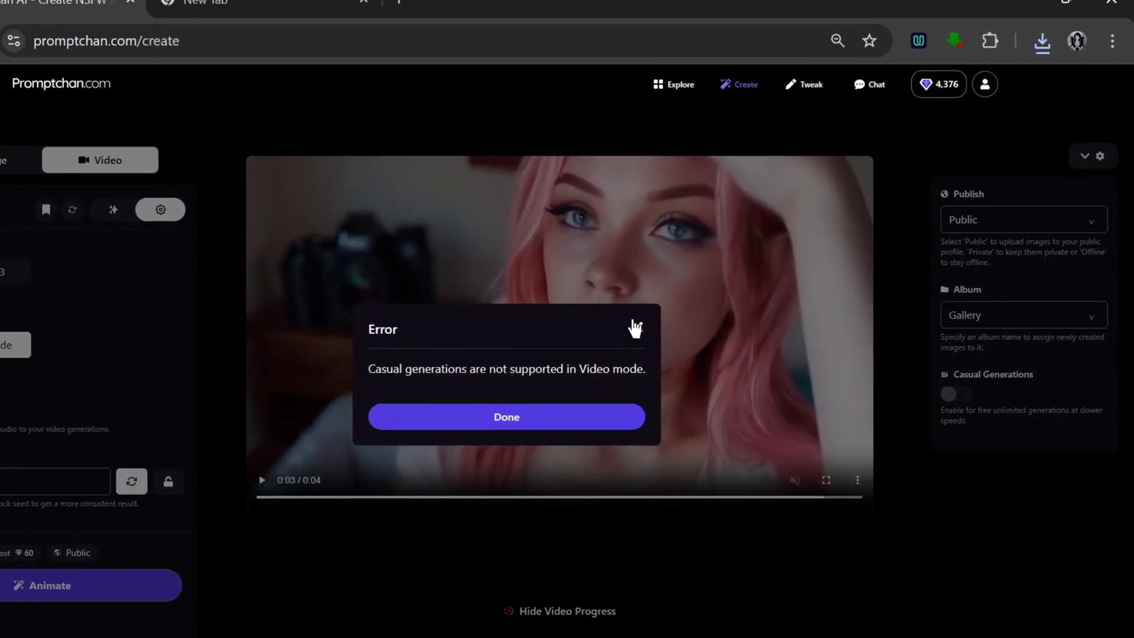